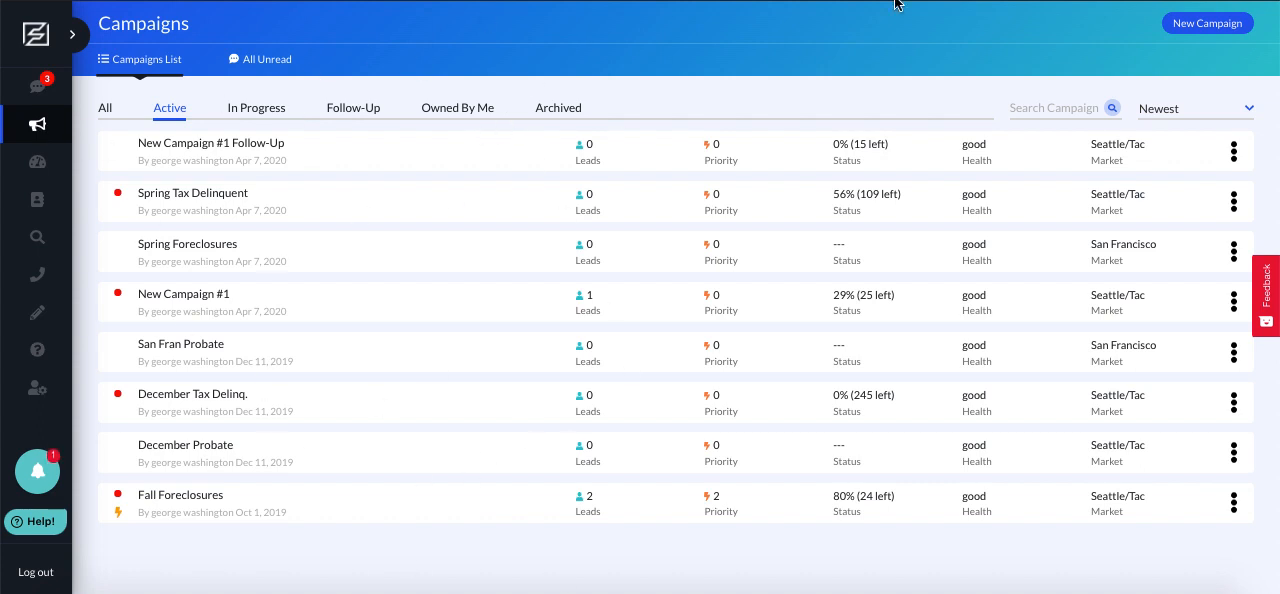
Start a new campaign and name it Preforeclosure 6.1.20
click(1214, 26)
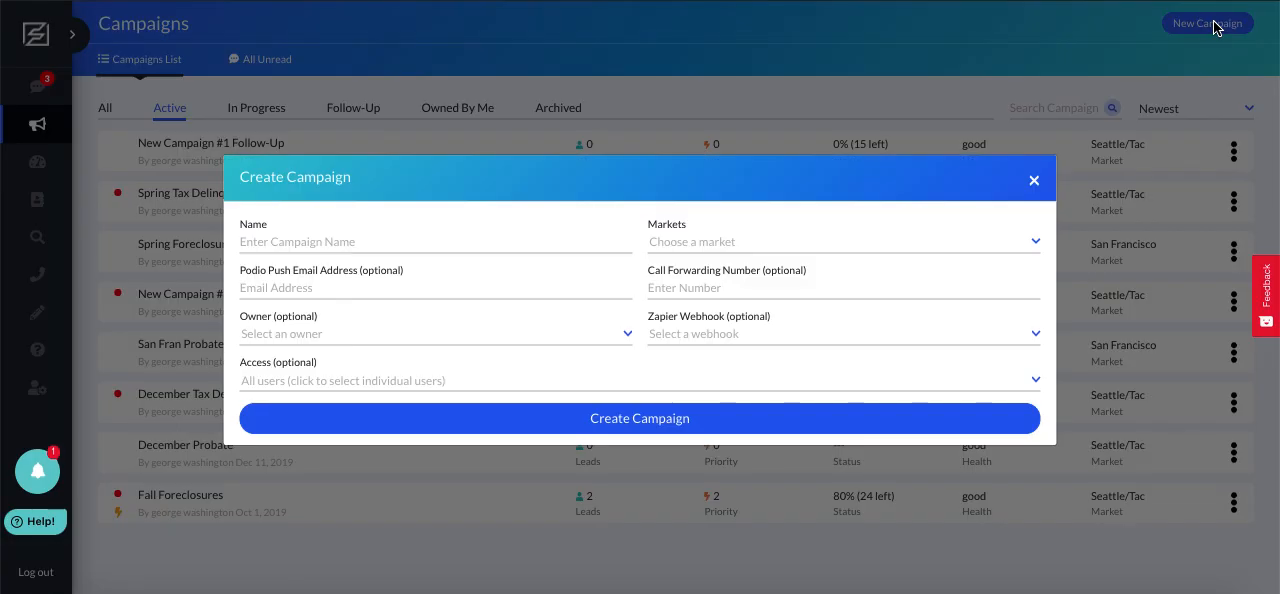
click(503, 238)
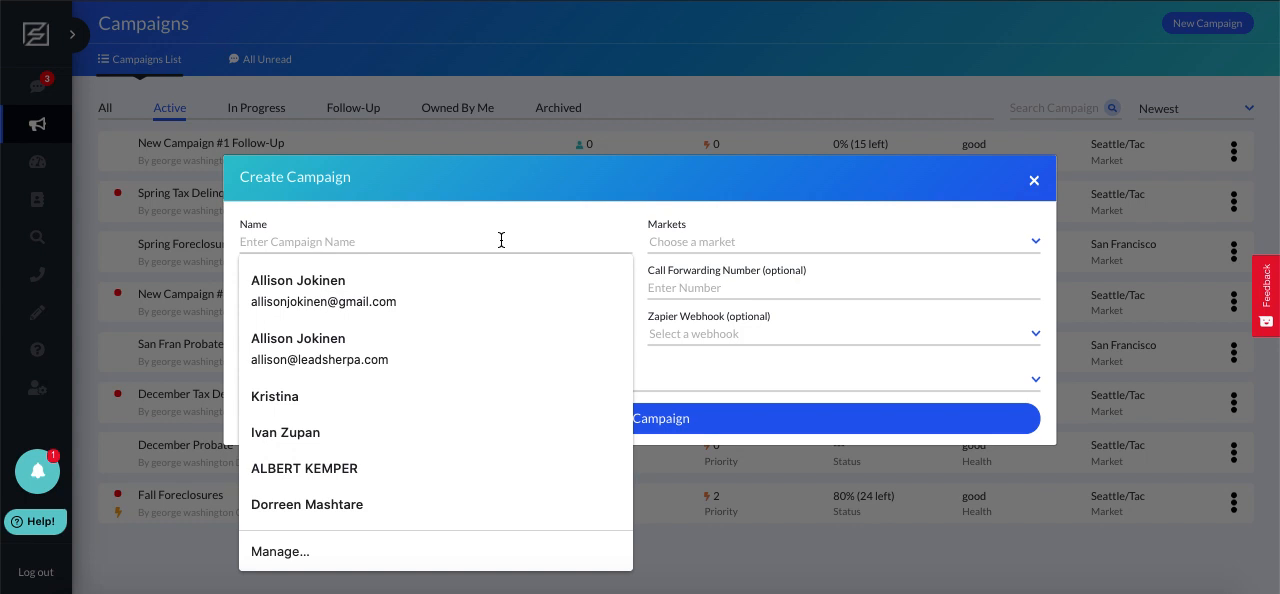
text(Prefo)
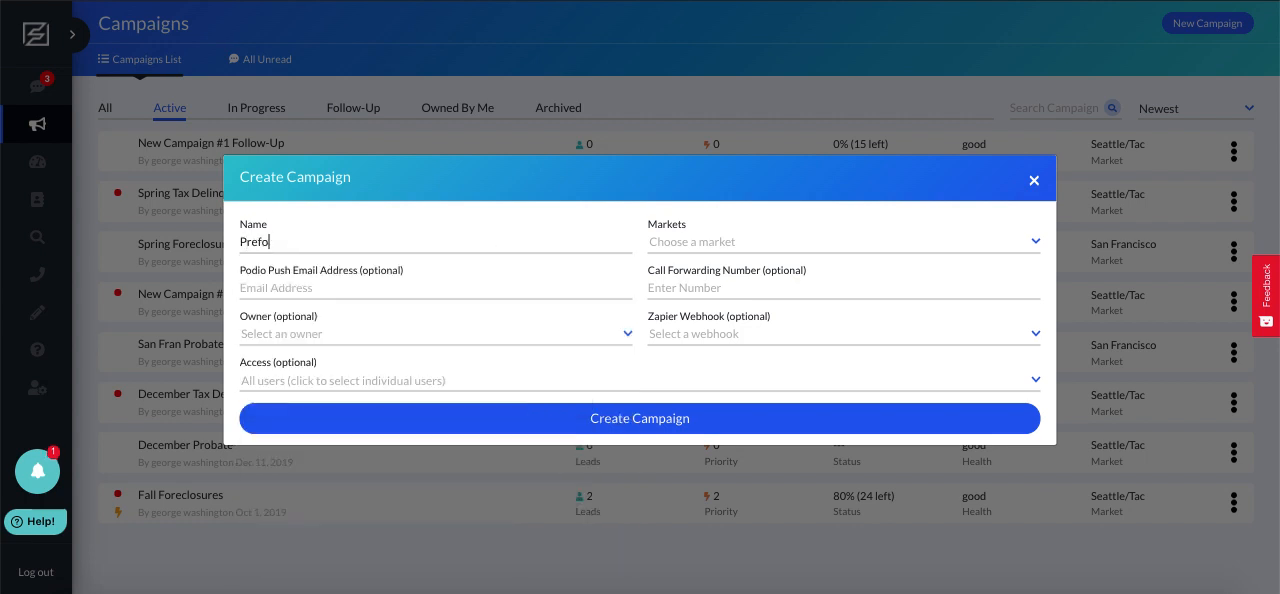
text(reclosure)
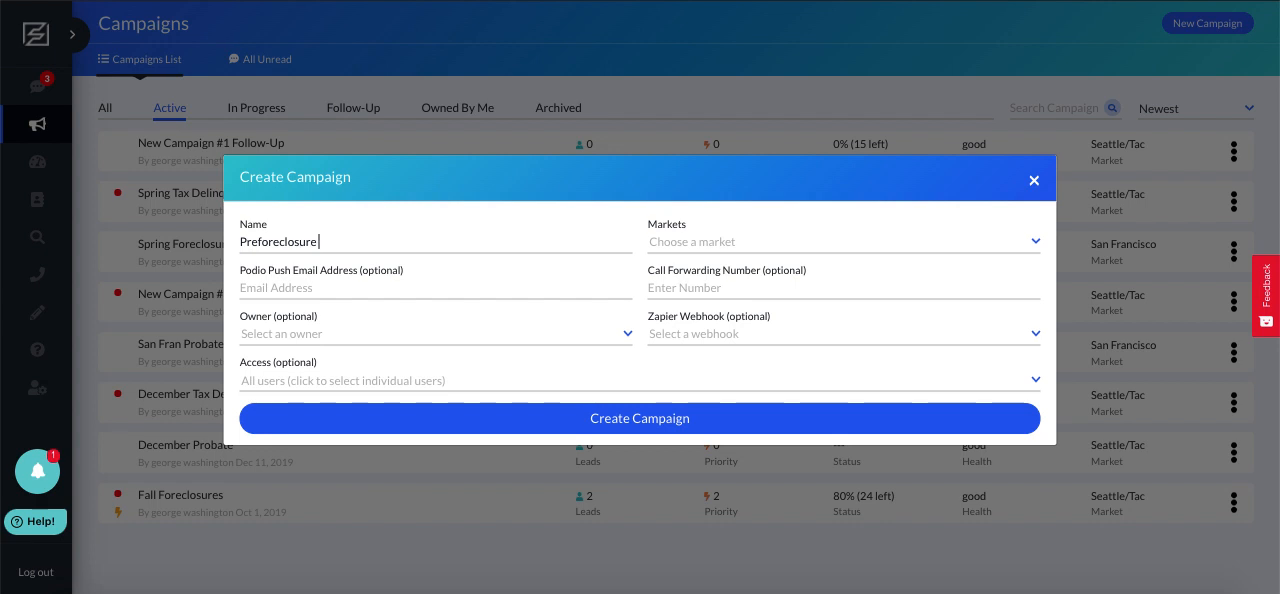
text( 6.1.20)
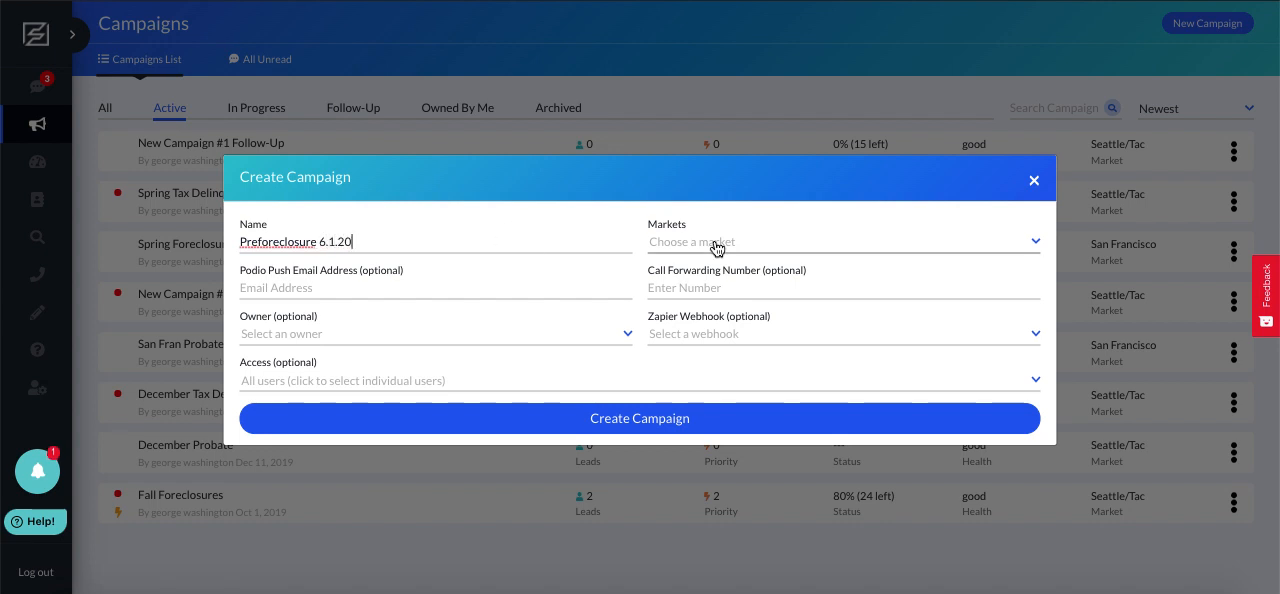
click(414, 230)
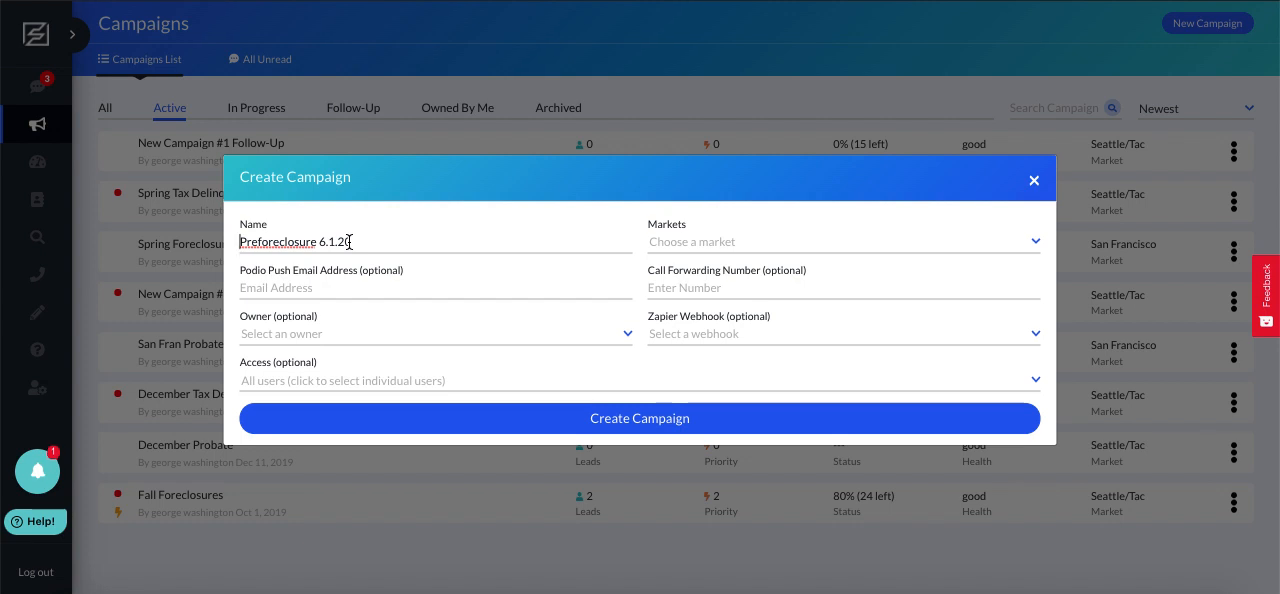
Assign the new campaign to the Seattle/Tac market, leave its owner unset, and create the campaign
click(750, 249)
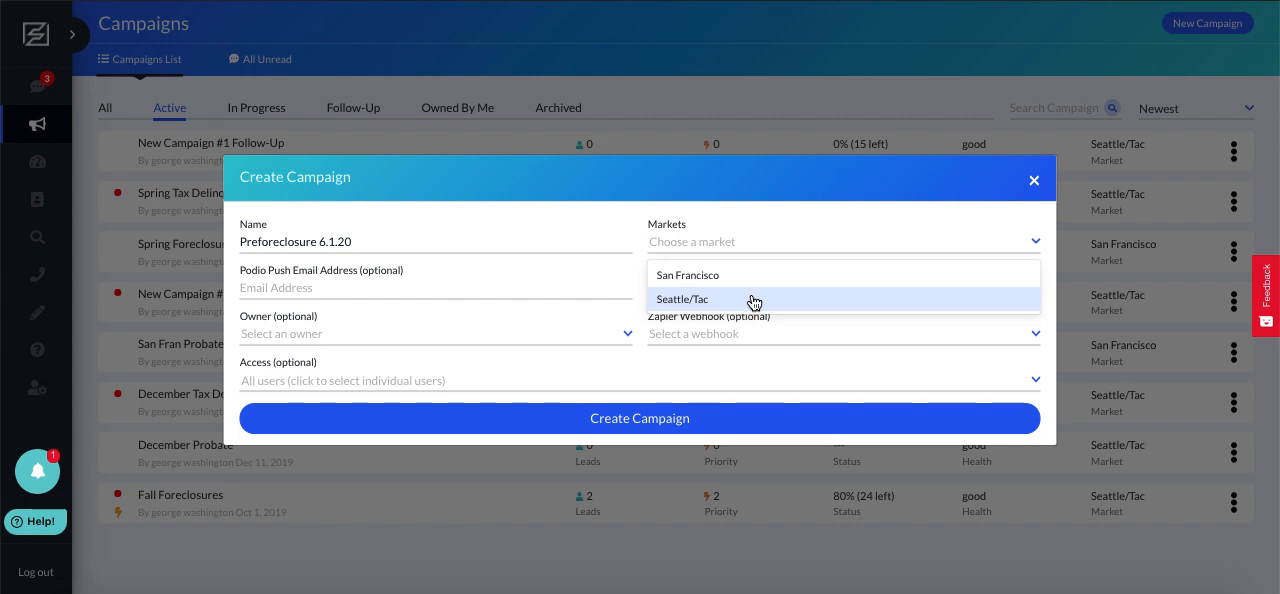
key(Up)
key(Up)
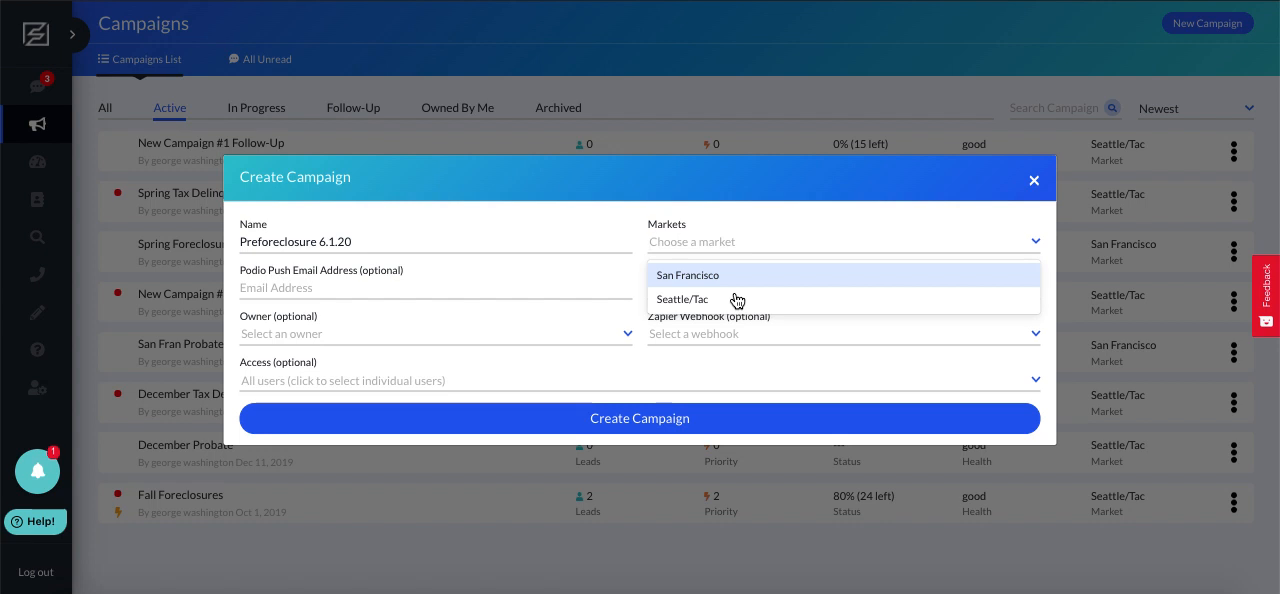
click(728, 299)
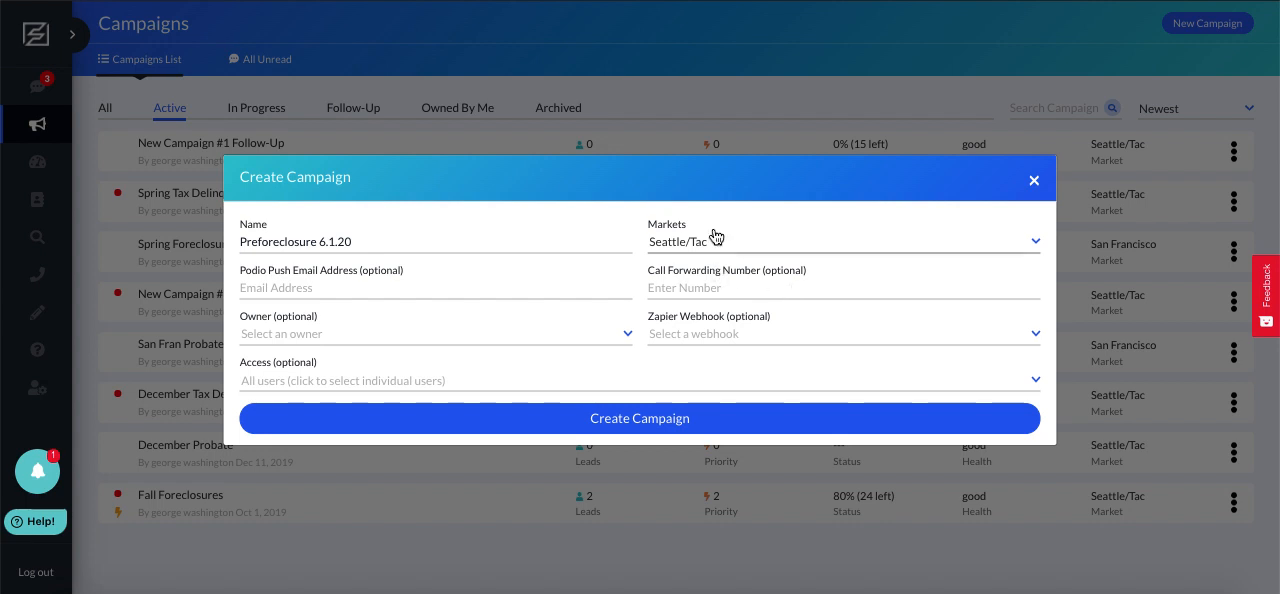
click(521, 335)
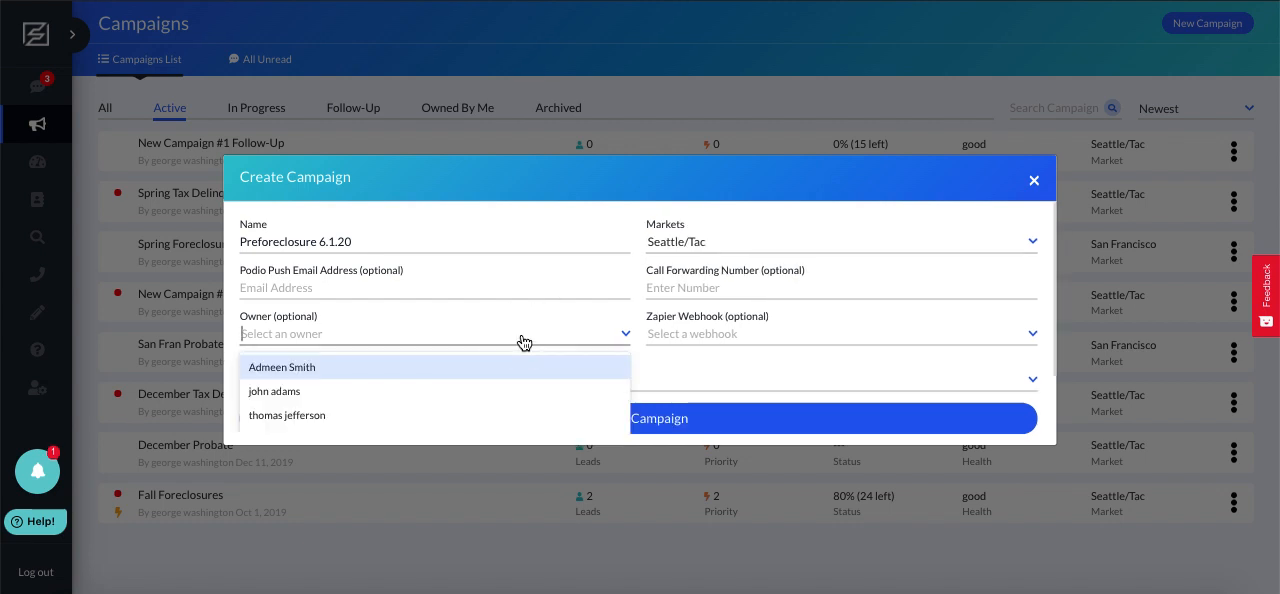
click(432, 198)
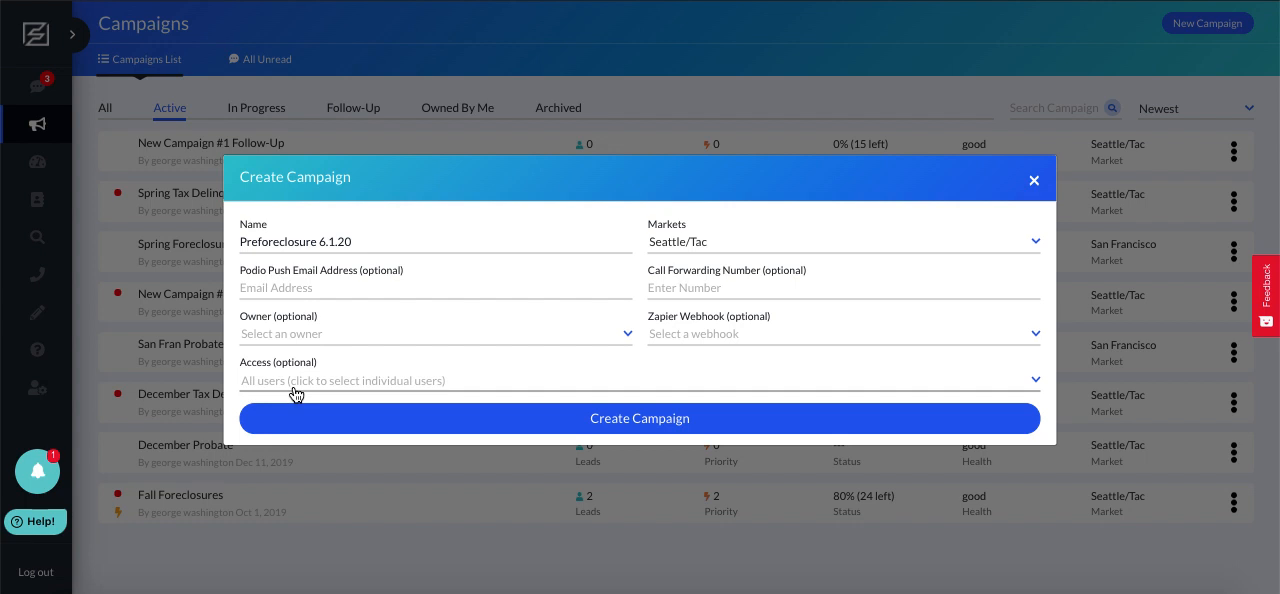
click(632, 419)
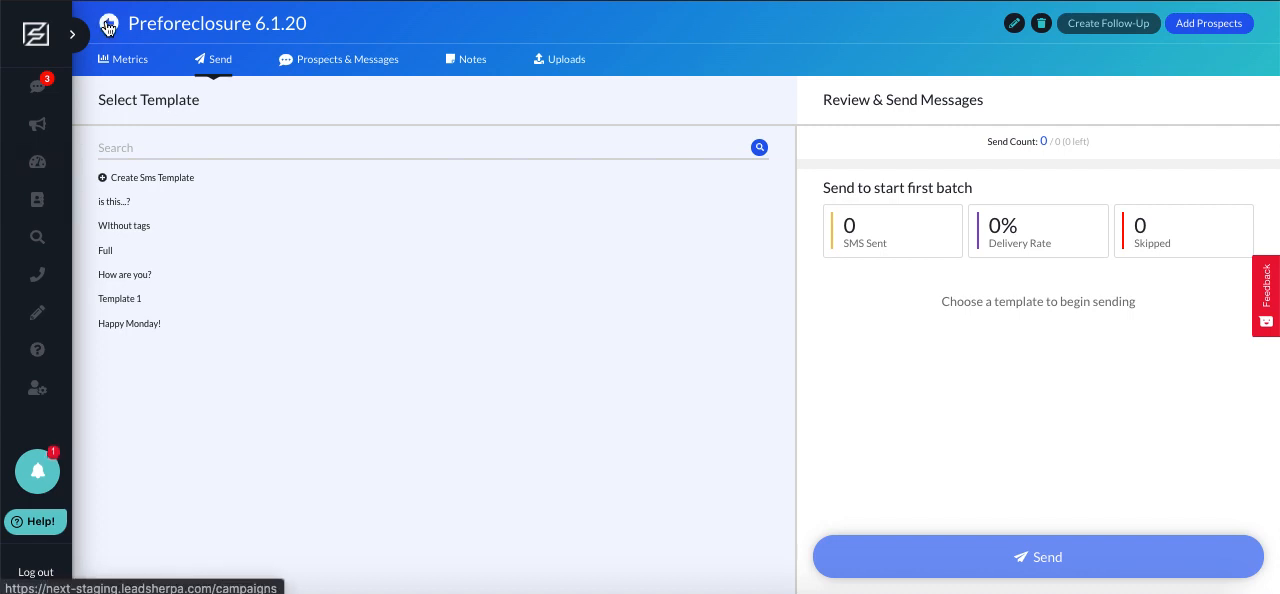
View the campaign choices for pushing the 25_excel.xlsx#0 skip trace, then dismiss the push preview without pushing
mouse_move(44, 205)
click(87, 204)
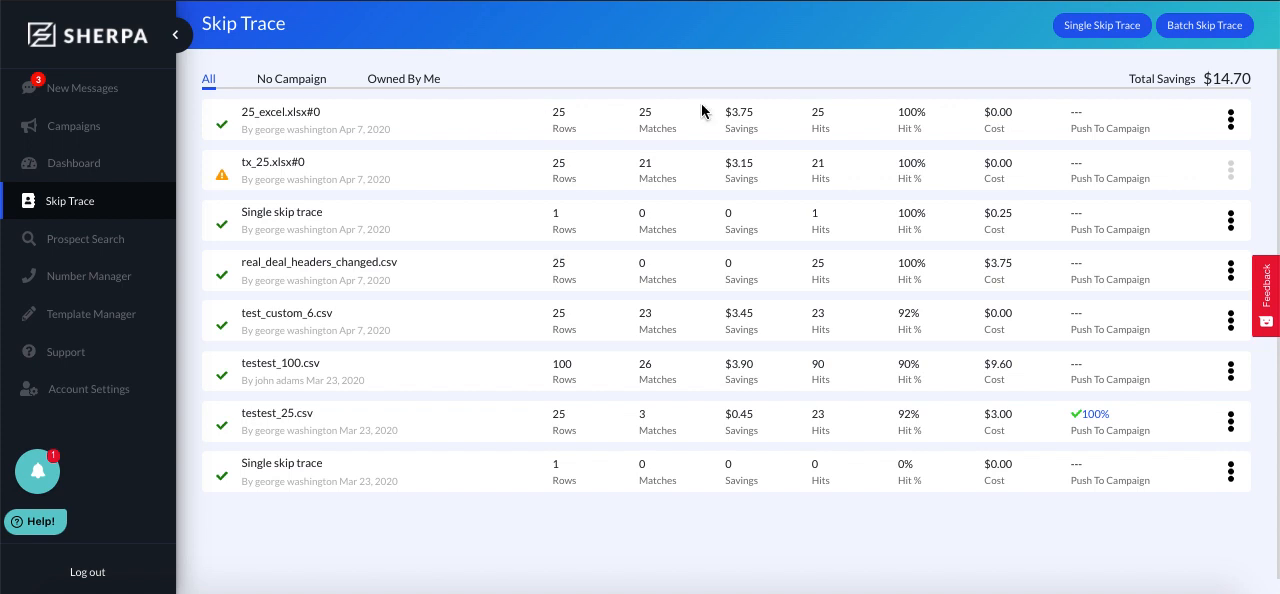
click(1231, 119)
click(1206, 157)
click(388, 337)
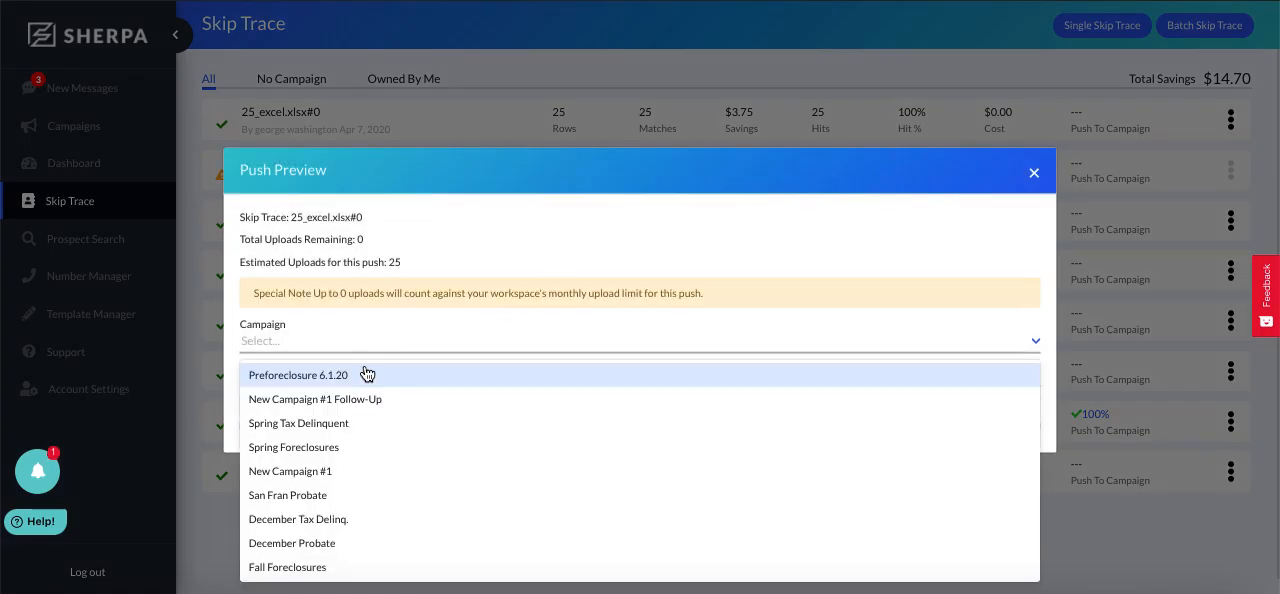
click(464, 157)
click(1034, 173)
Return to the Preforeclosure 6.1.20 campaign and collapse the navigation sidebar
click(136, 132)
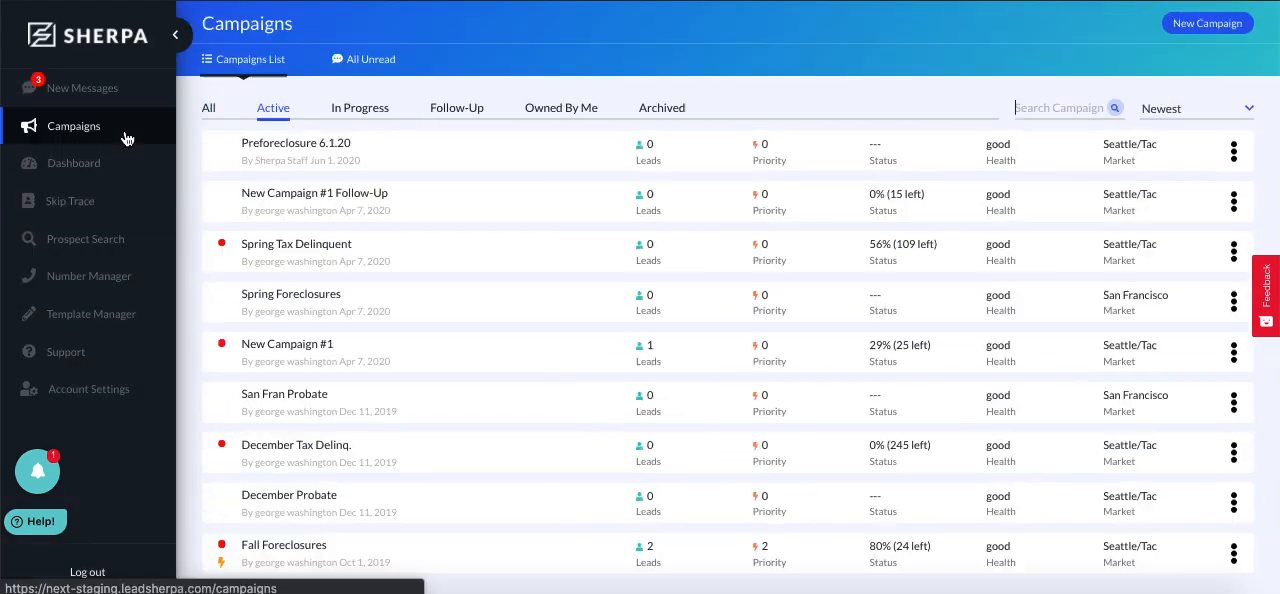
click(479, 166)
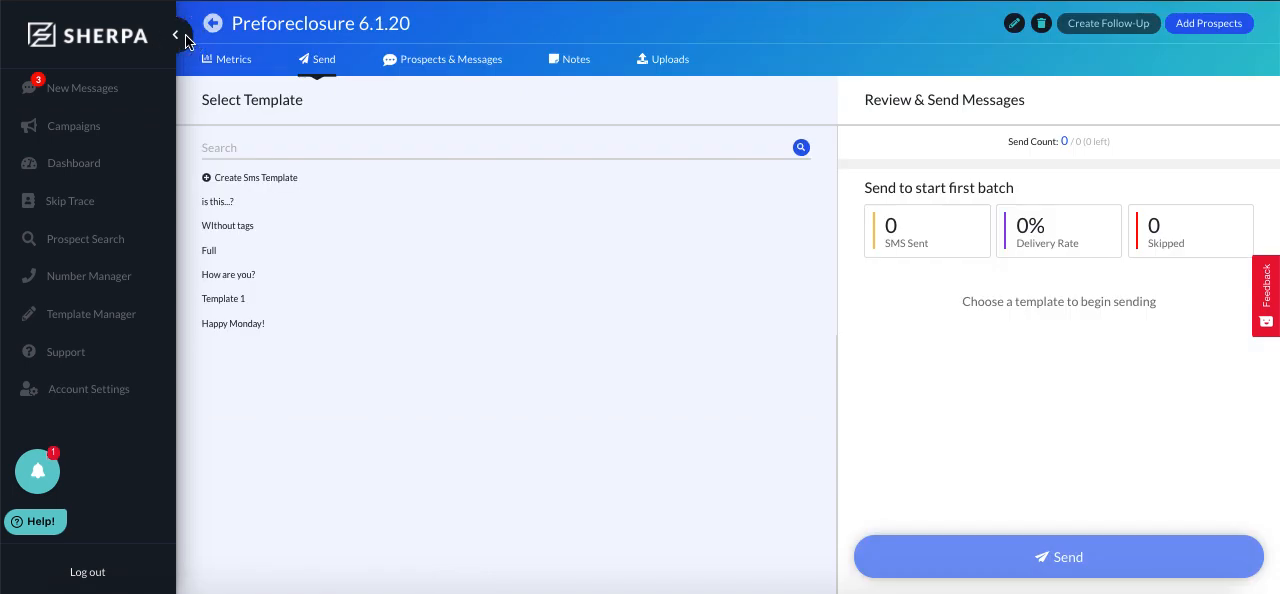
click(177, 34)
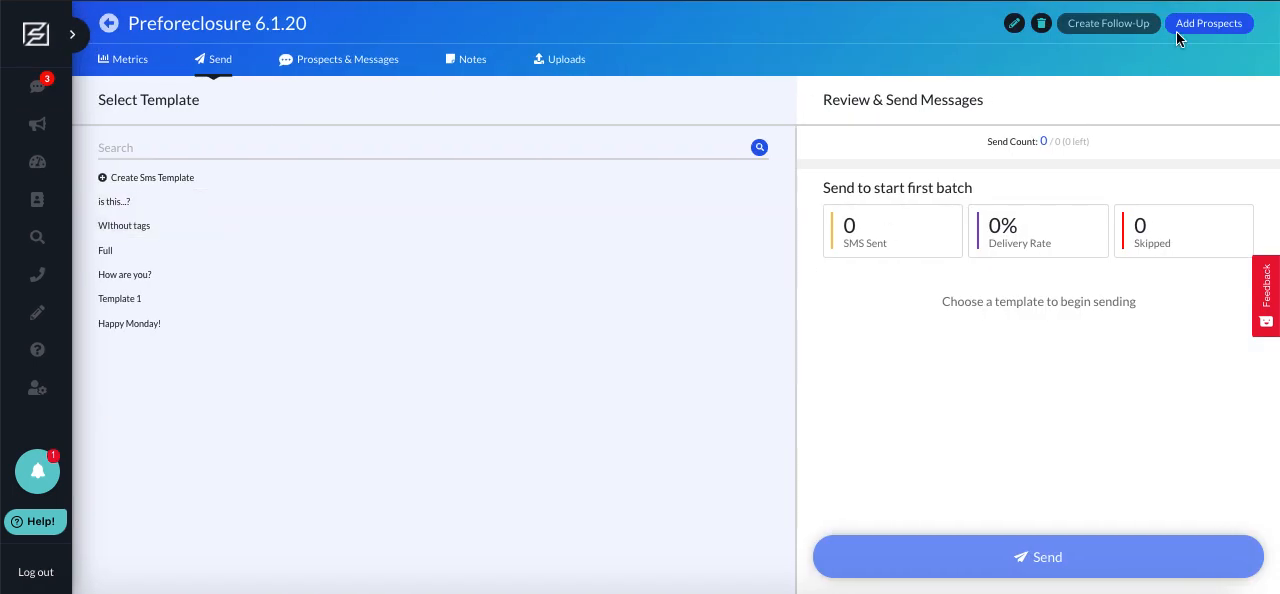
Add prospects in bulk by uploading the Preforeclosure 6.1 Upload spreadsheet from the Downloads folder
click(1207, 22)
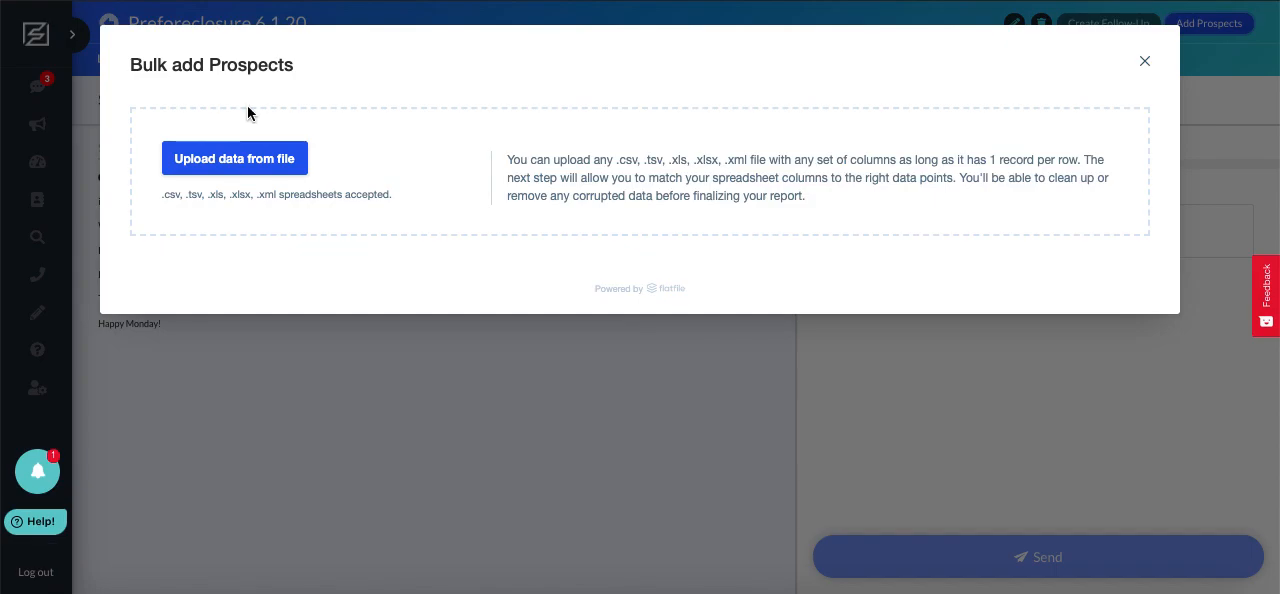
click(222, 163)
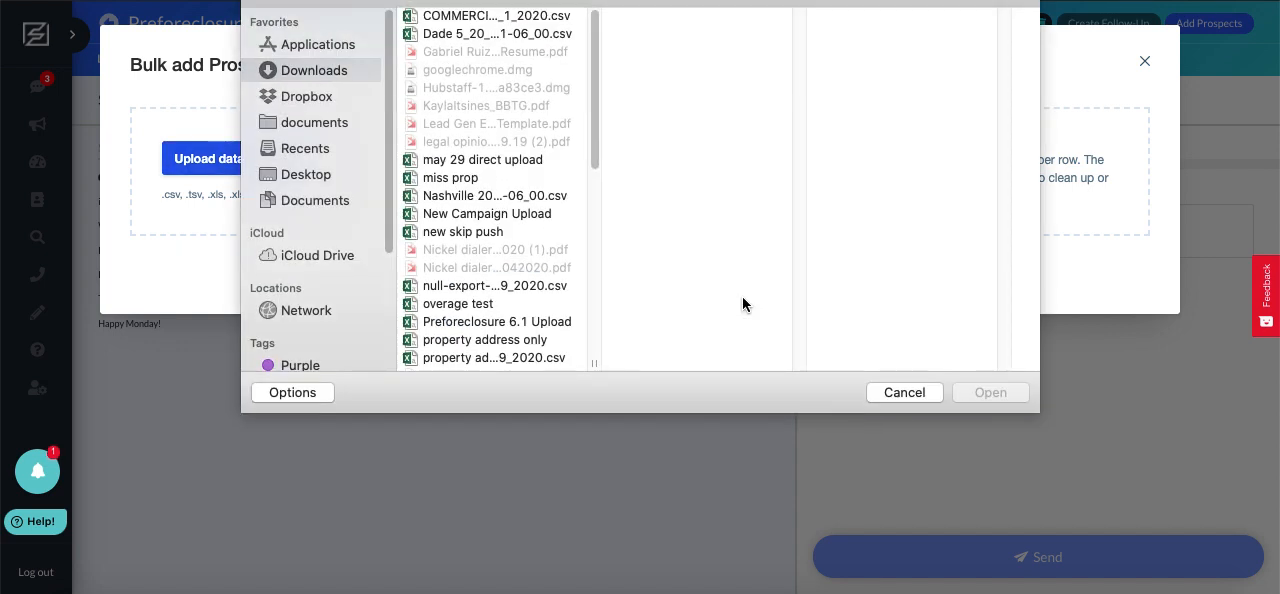
scroll(545, 245, down, 8)
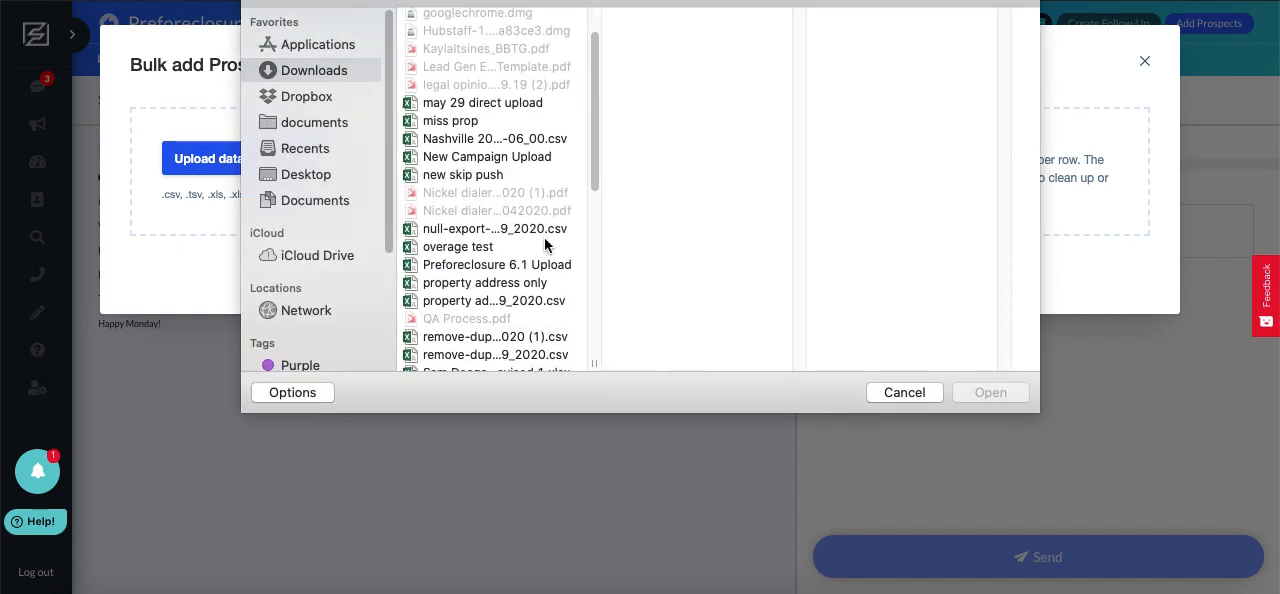
click(521, 142)
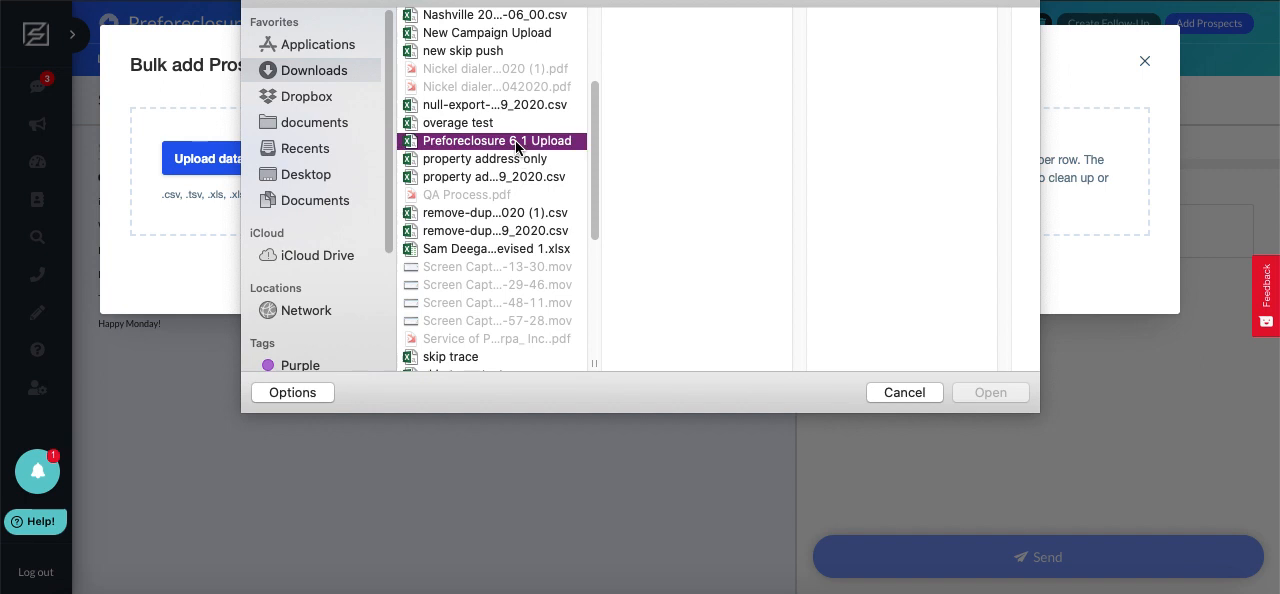
click(1005, 389)
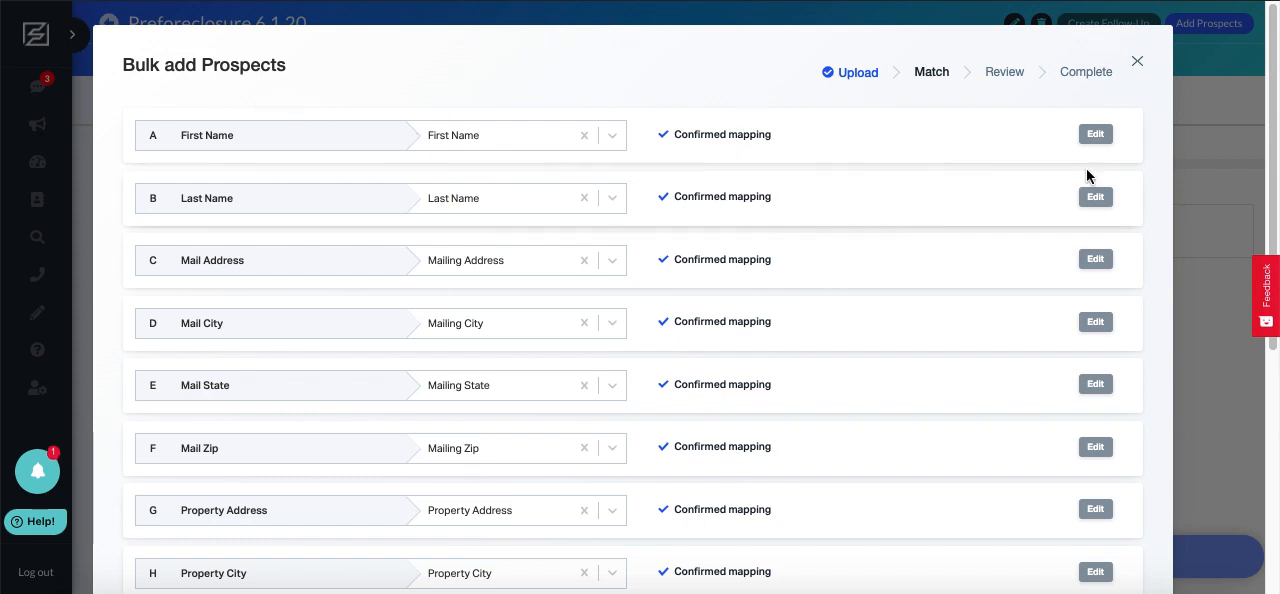
Reopen the confirmed mappings of the name and mailing columns, from First Name through Mail Zip, for editing
click(1095, 134)
click(1095, 289)
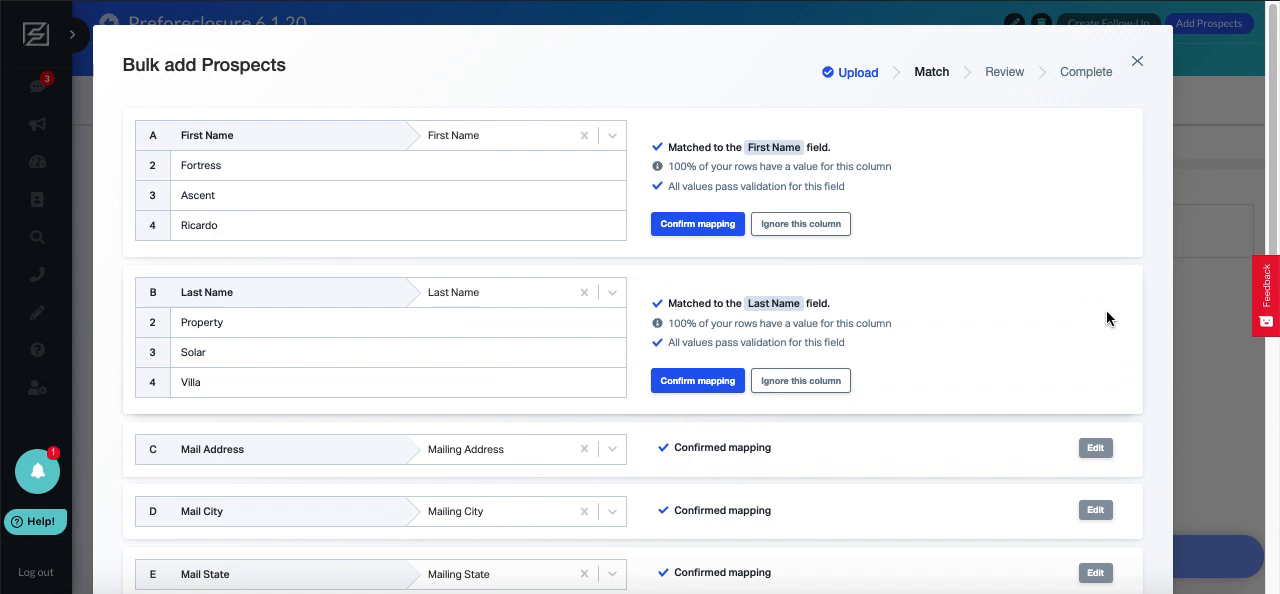
click(1095, 447)
scroll(1095, 450, down, 2)
click(1095, 430)
scroll(1097, 435, down, 1)
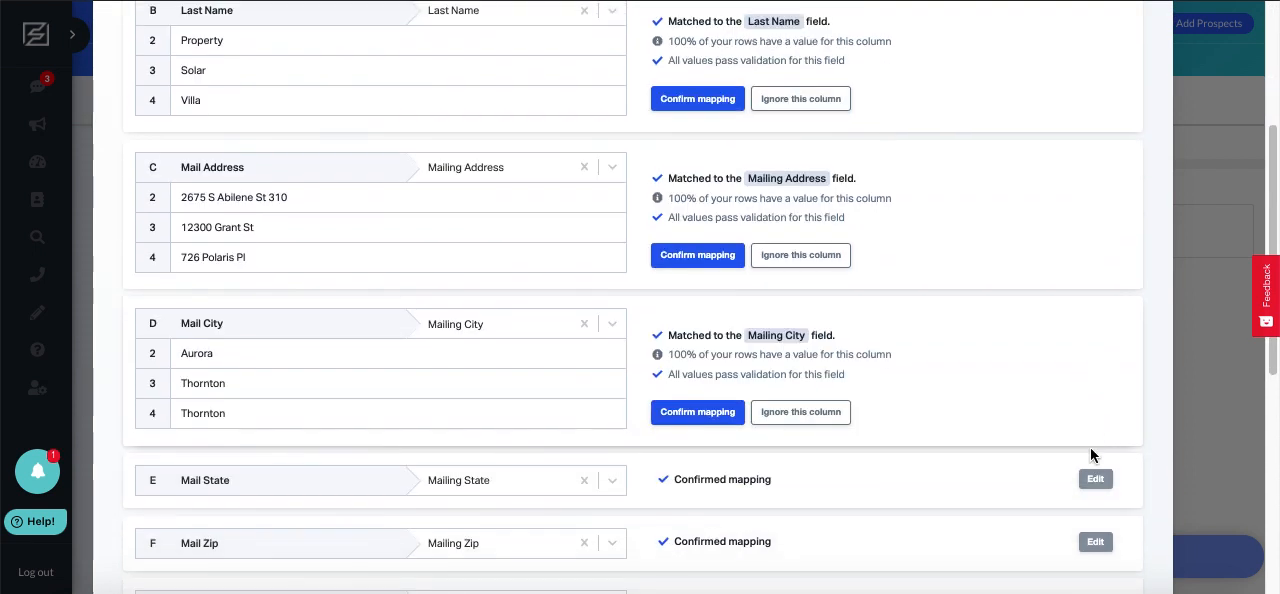
click(1095, 480)
scroll(1093, 492, down, 2)
click(1093, 495)
Reopen the confirmed mappings of the property and phone columns, from Property Address through Phone3, for editing
scroll(1093, 497, down, 2)
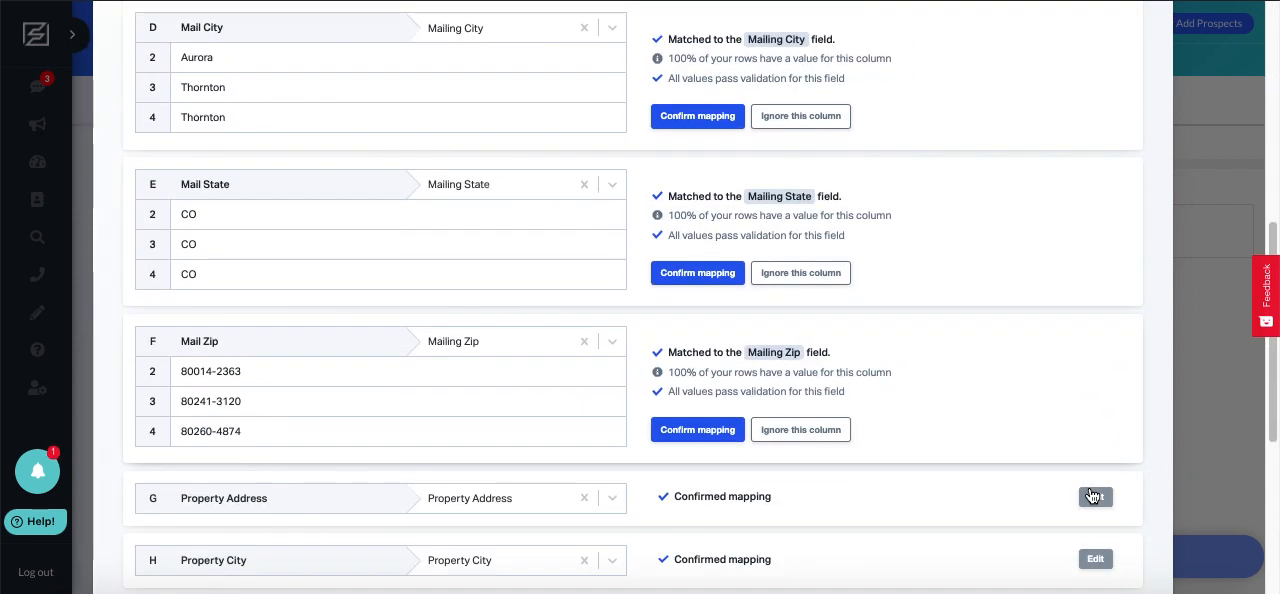
click(1093, 497)
scroll(1090, 493, down, 2)
click(1094, 510)
scroll(1092, 515, down, 3)
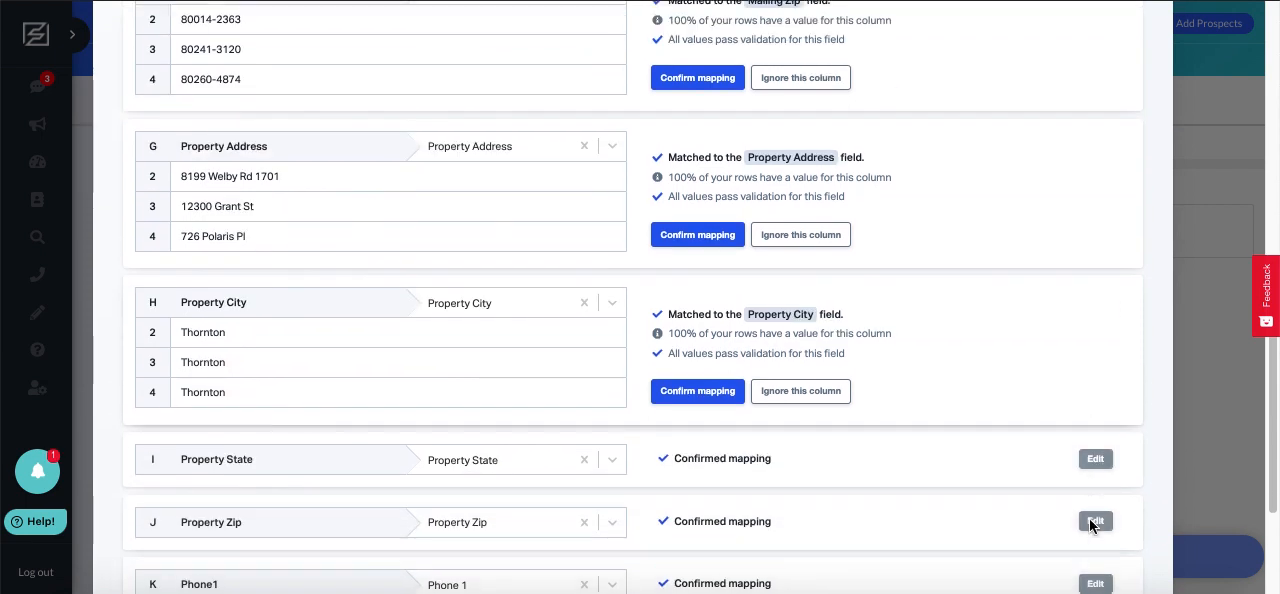
click(1095, 461)
scroll(1094, 520, down, 3)
click(1093, 397)
scroll(1091, 406, down, 3)
click(1091, 337)
scroll(1006, 343, down, 2)
click(1095, 406)
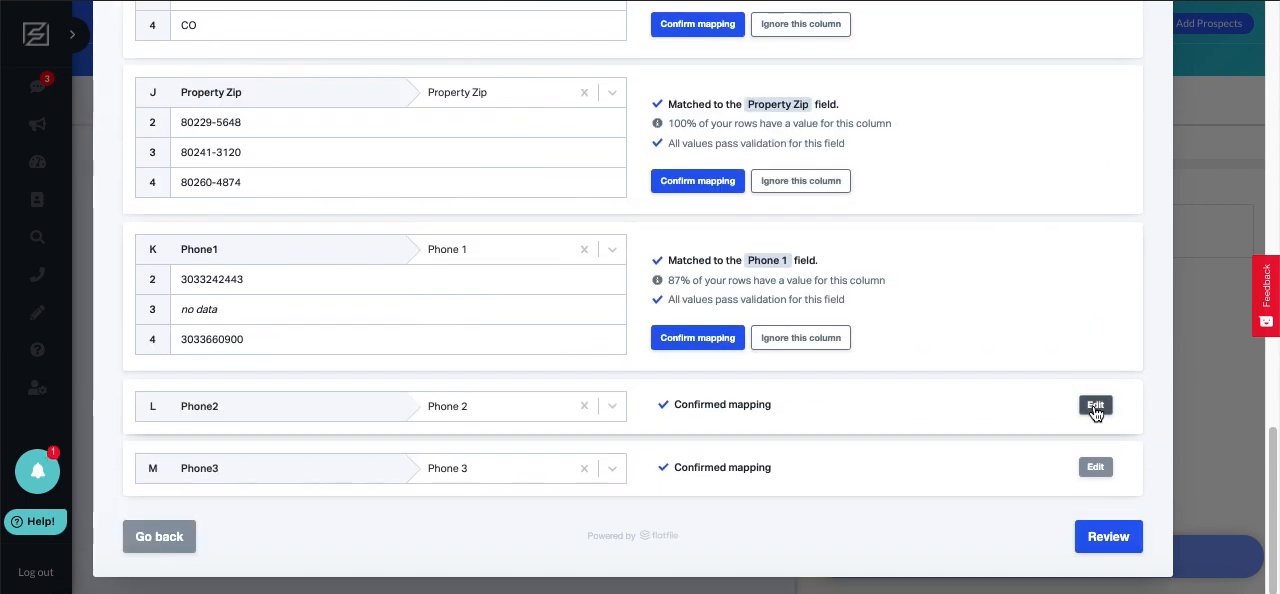
click(1095, 467)
Examine the First Name column's header, its matched field and the list of fields available for matching
scroll(1100, 480, up, 15)
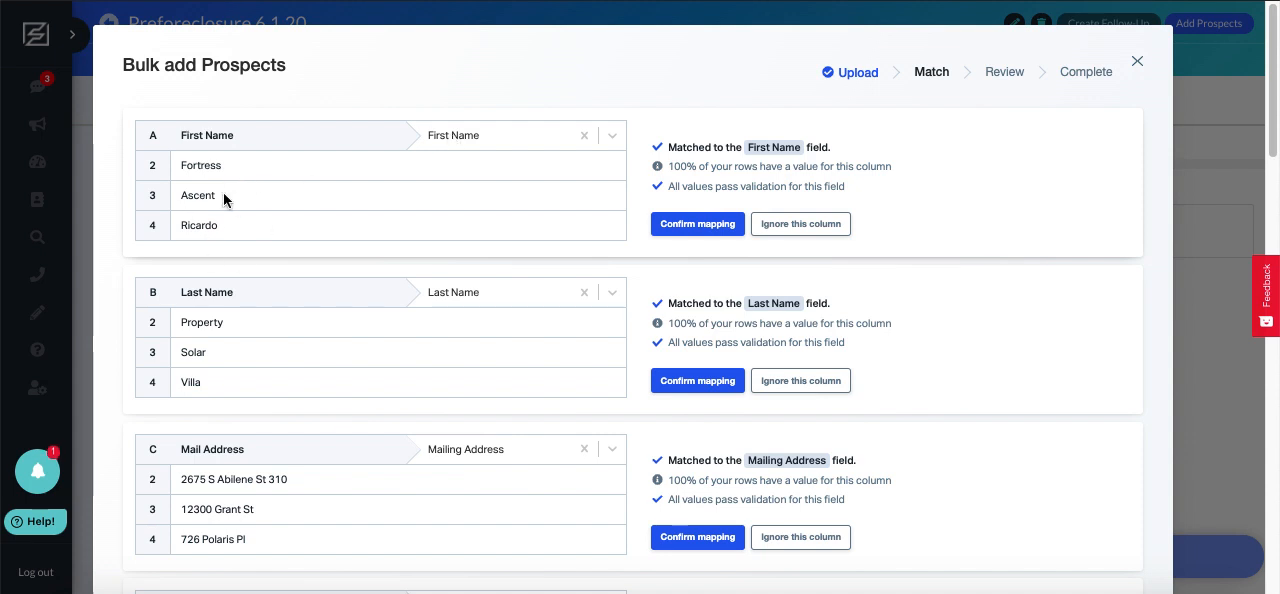
click(189, 131)
drag(189, 131, 230, 139)
click(230, 141)
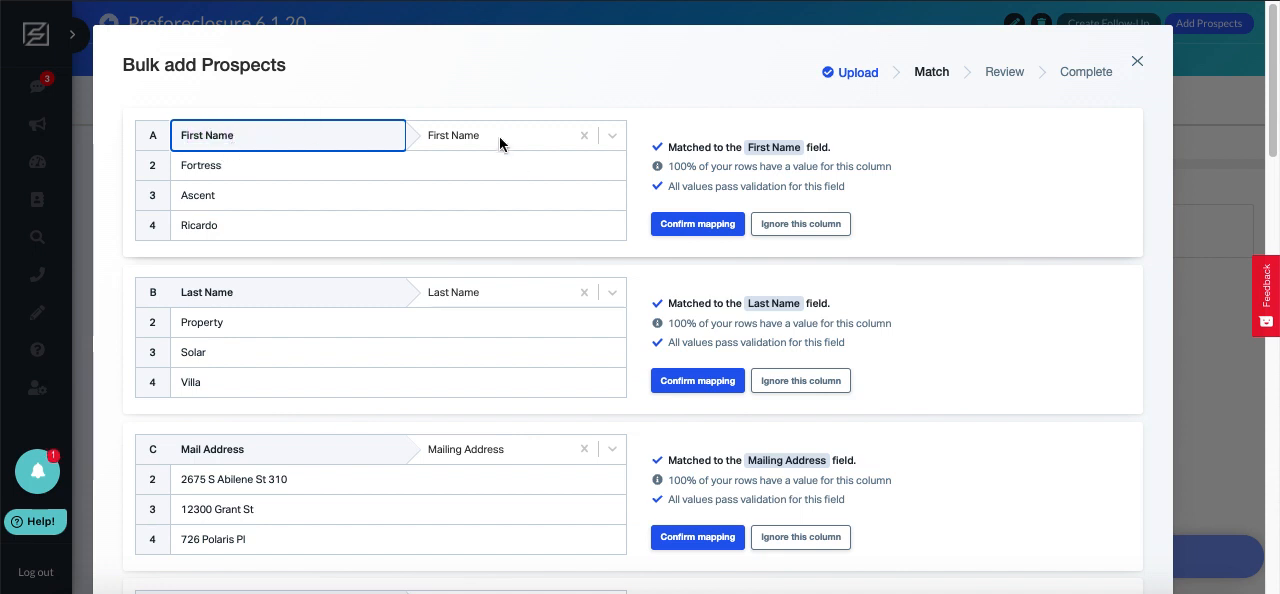
click(473, 130)
click(484, 165)
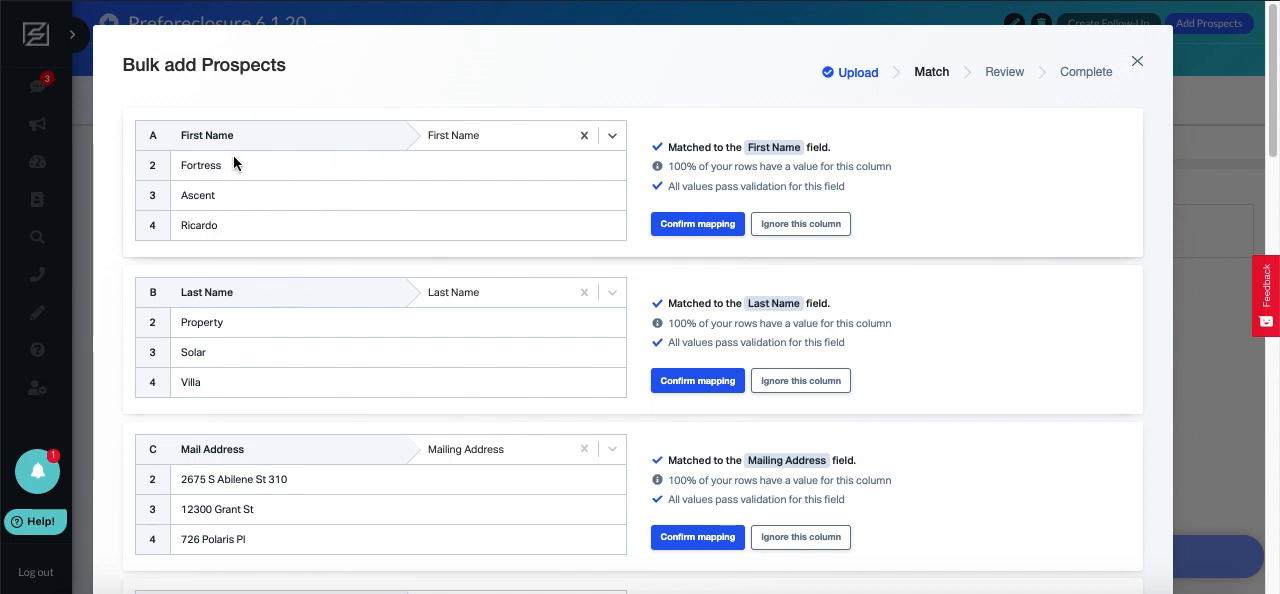
click(474, 128)
scroll(493, 240, down, 1)
click(338, 187)
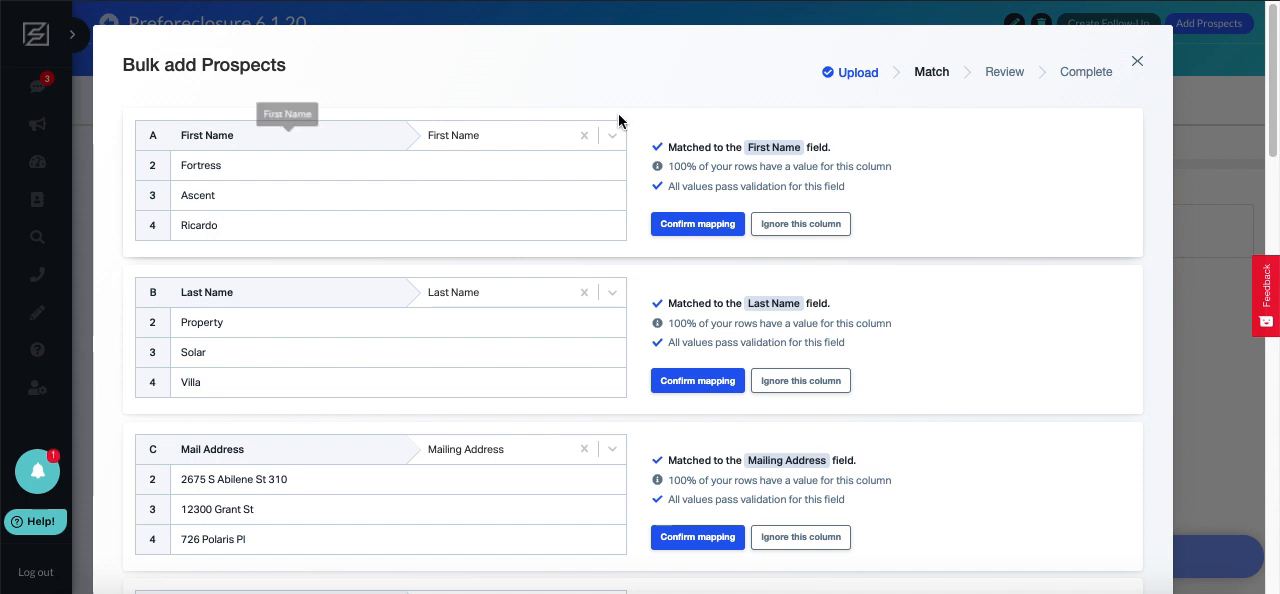
Confirm the mappings of the First Name, Last Name and Mail Address columns
click(687, 221)
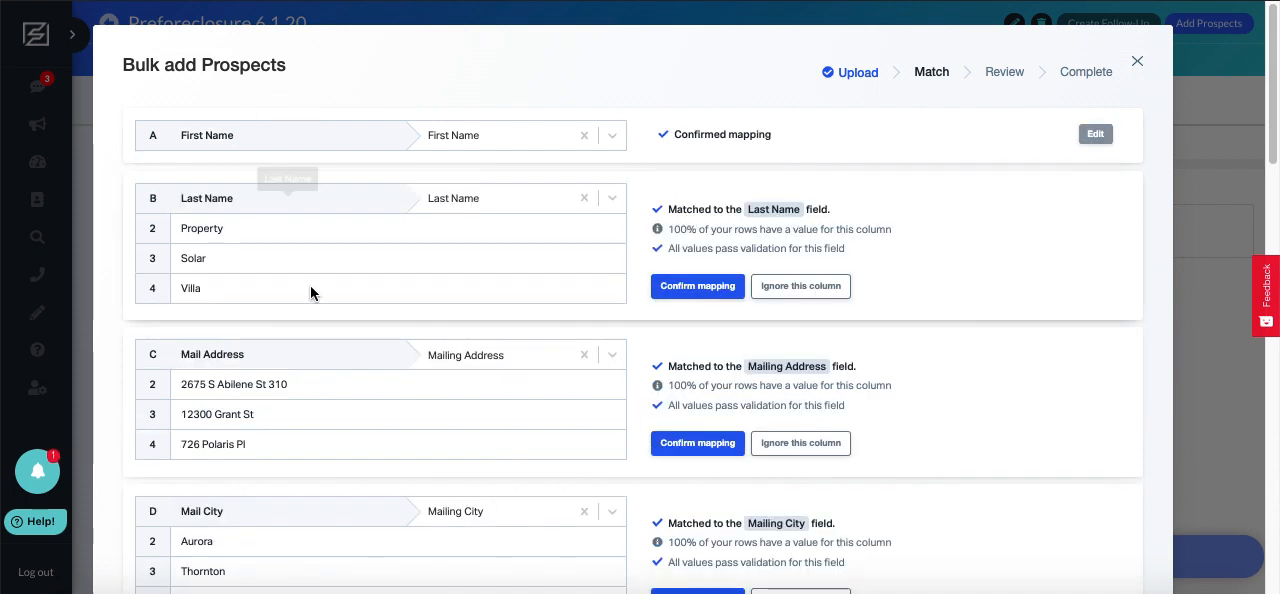
click(690, 286)
click(688, 352)
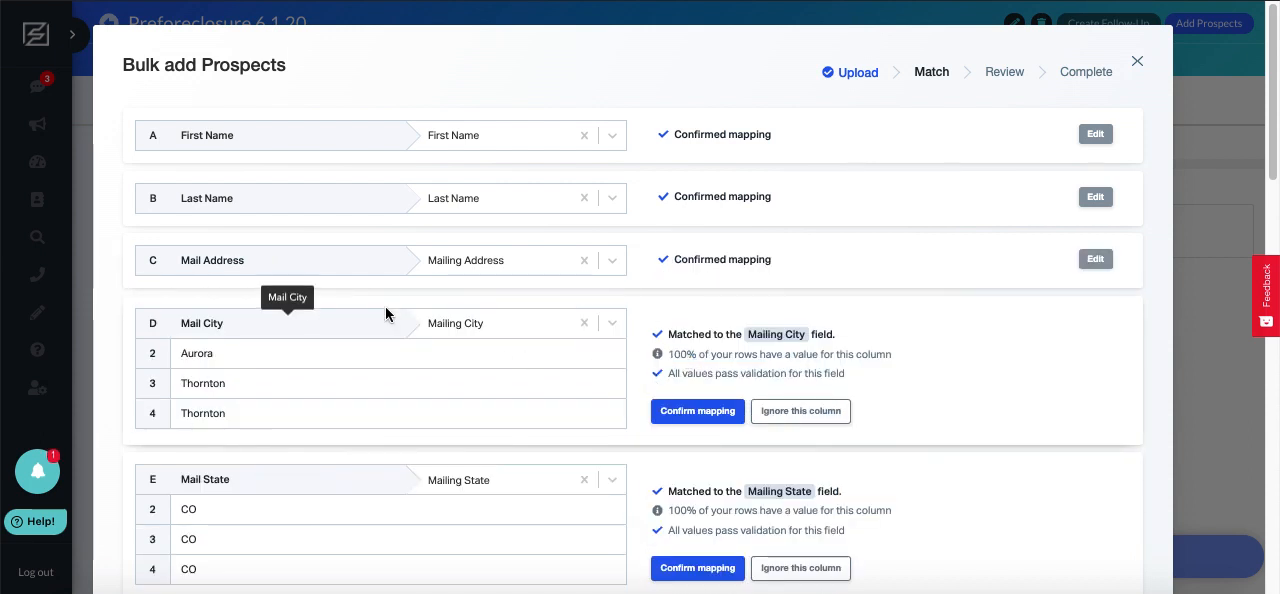
Change the Mail City column's matched field to Mailing Zip
click(463, 324)
scroll(472, 434, down, 2)
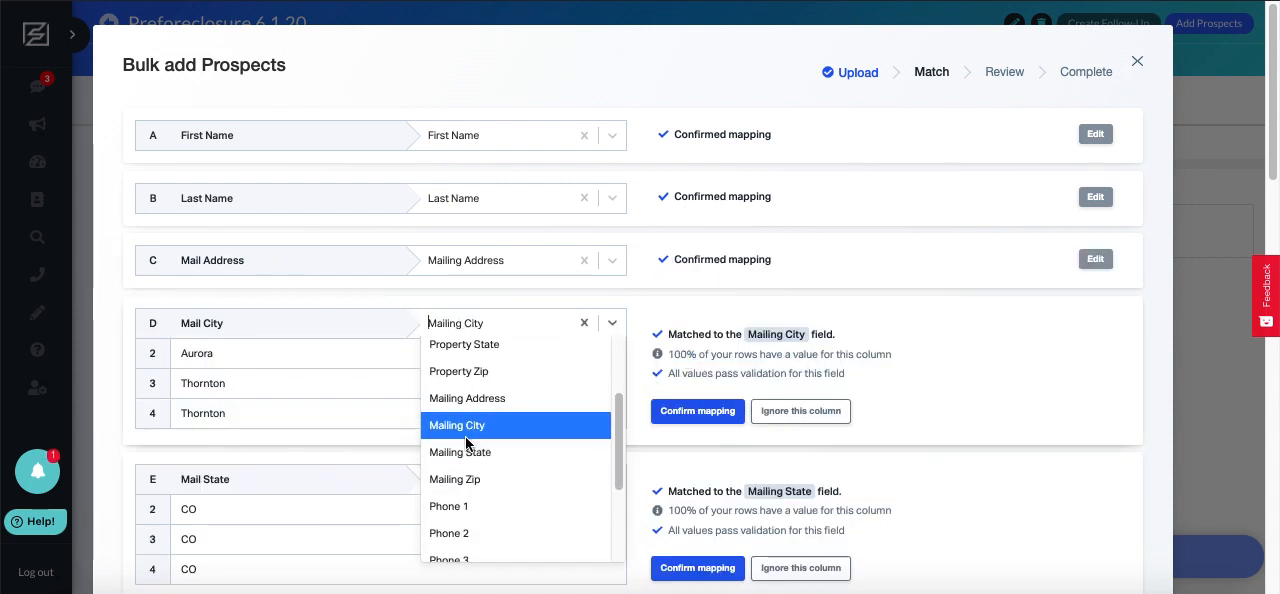
click(481, 484)
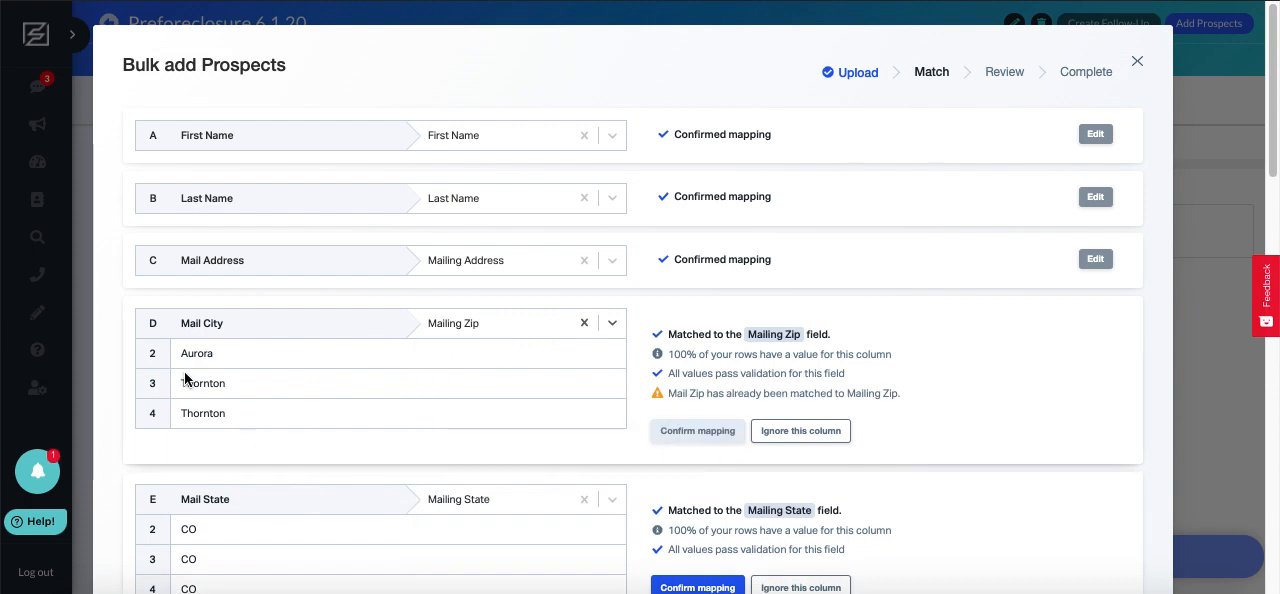
Match the Mail City column to the Mailing City field and confirm its mapping
click(472, 331)
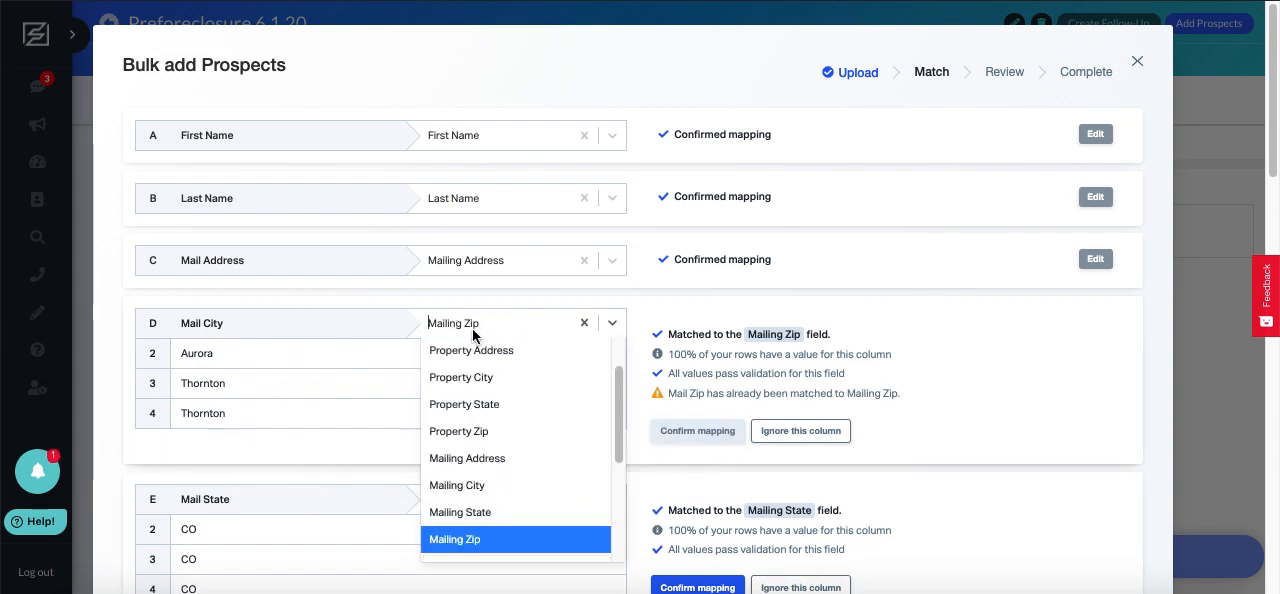
click(492, 487)
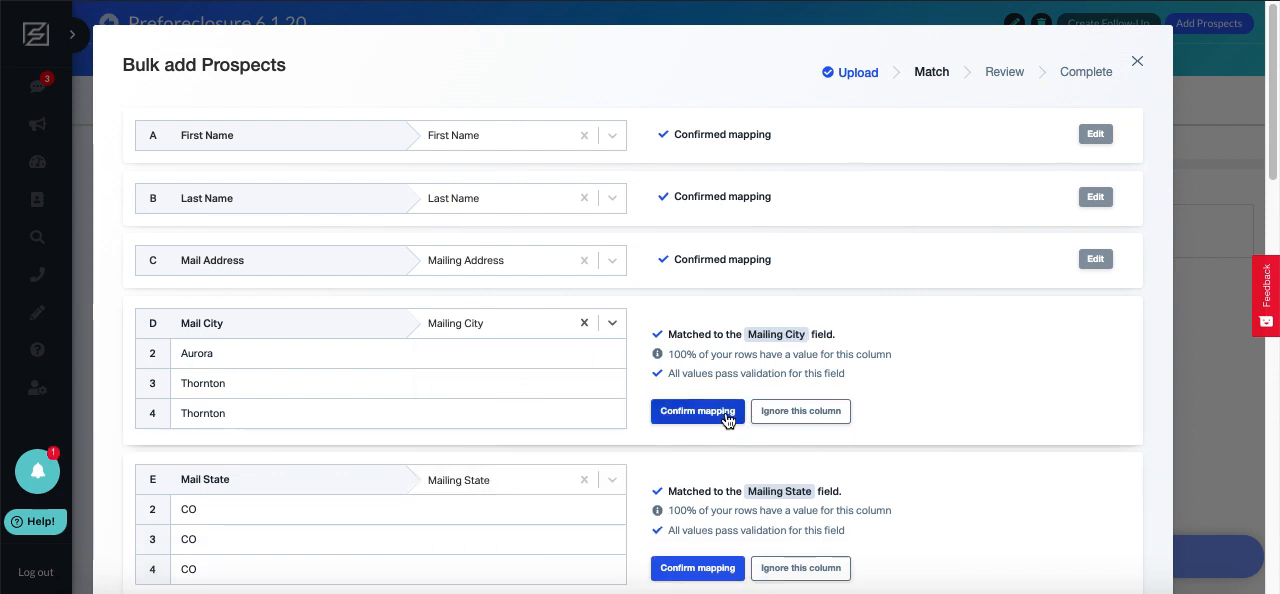
click(697, 411)
Confirm the mappings of the Mail State and Mail Zip columns and of the property address, city, state and zip columns
click(700, 358)
click(700, 356)
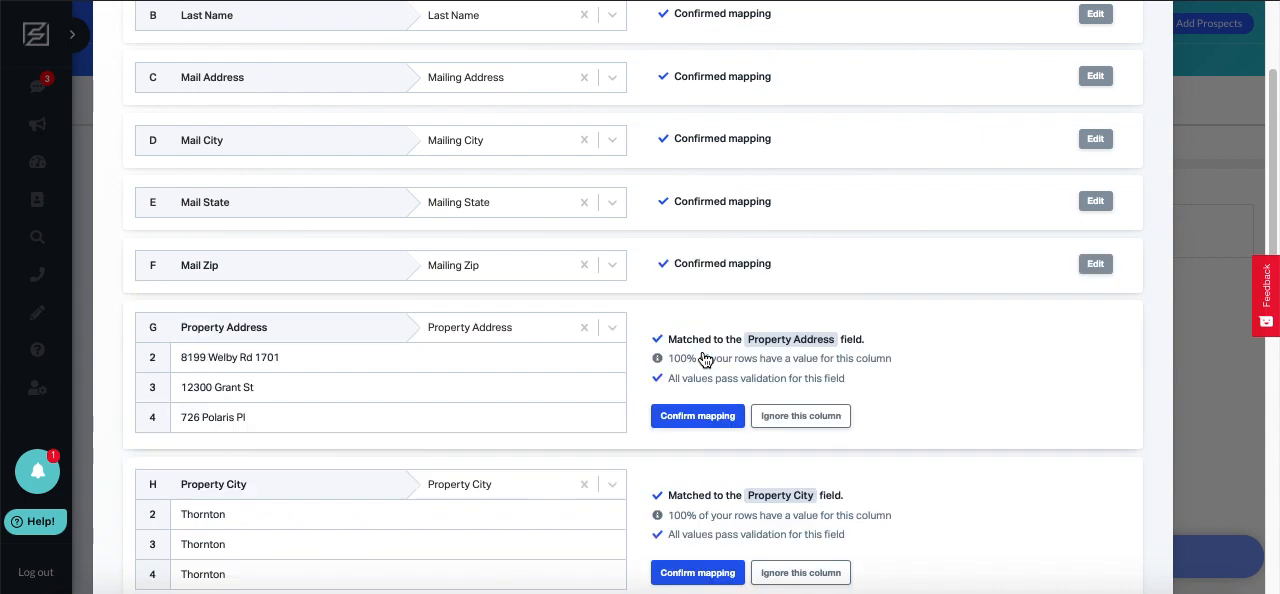
click(683, 362)
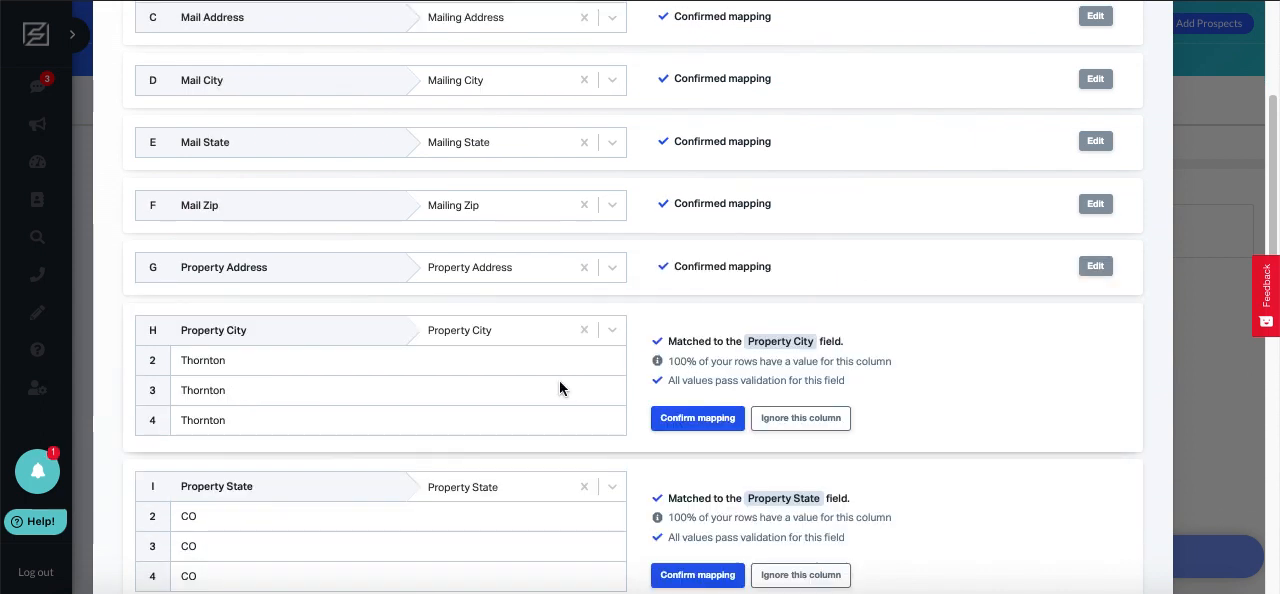
click(675, 297)
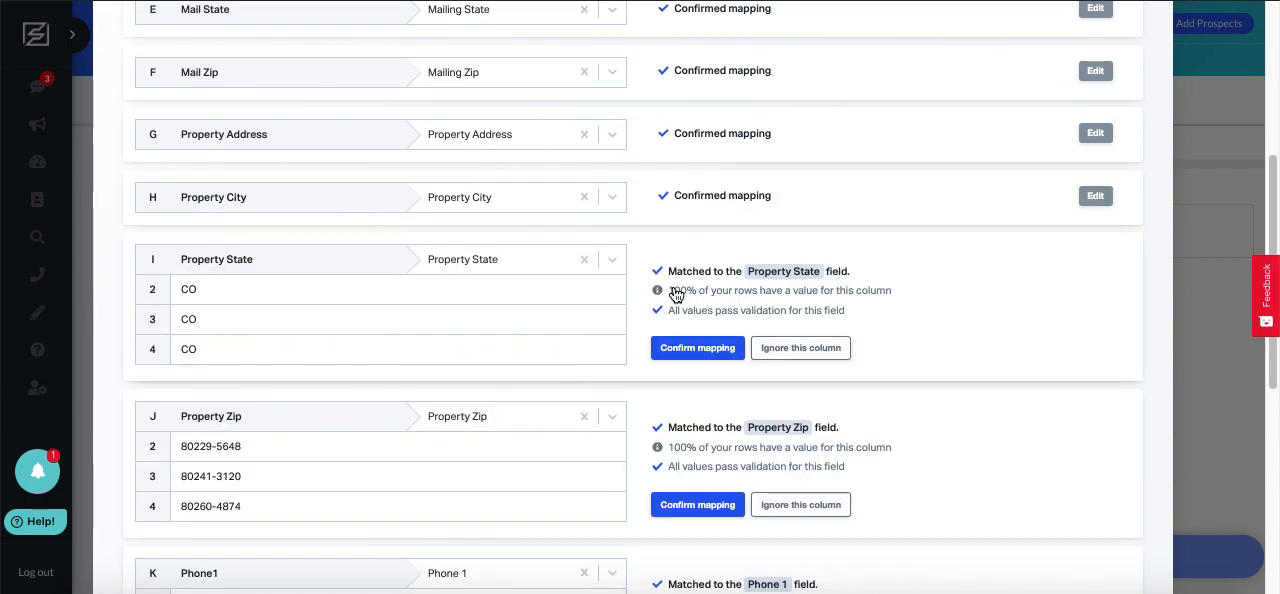
scroll(675, 293, down, 1)
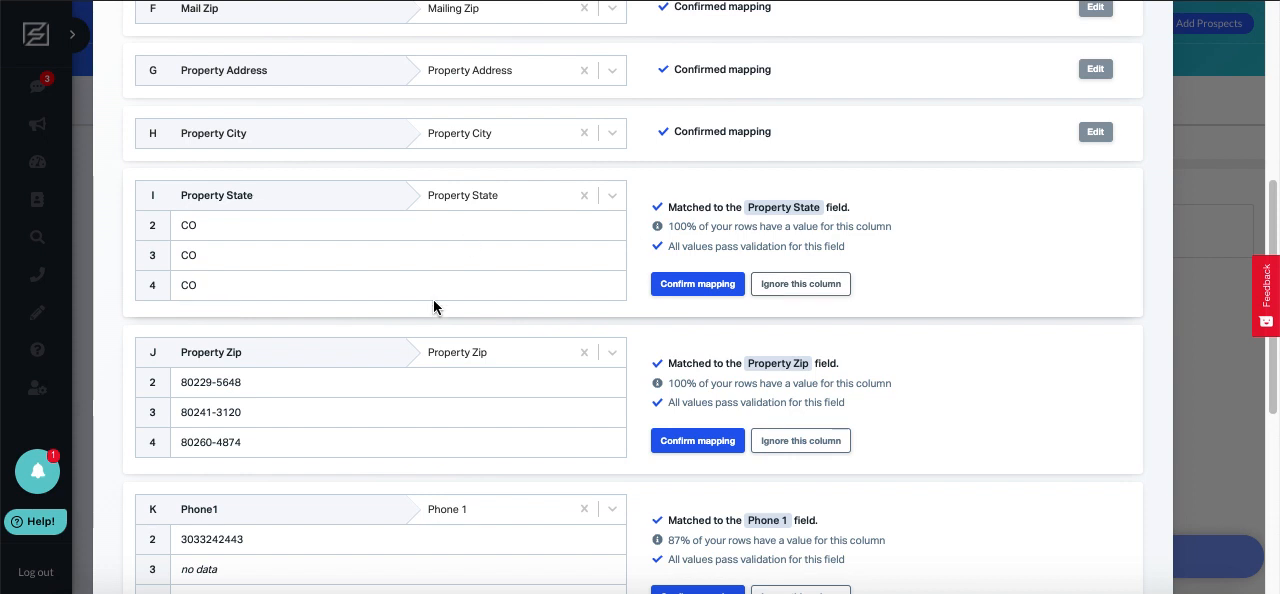
click(680, 285)
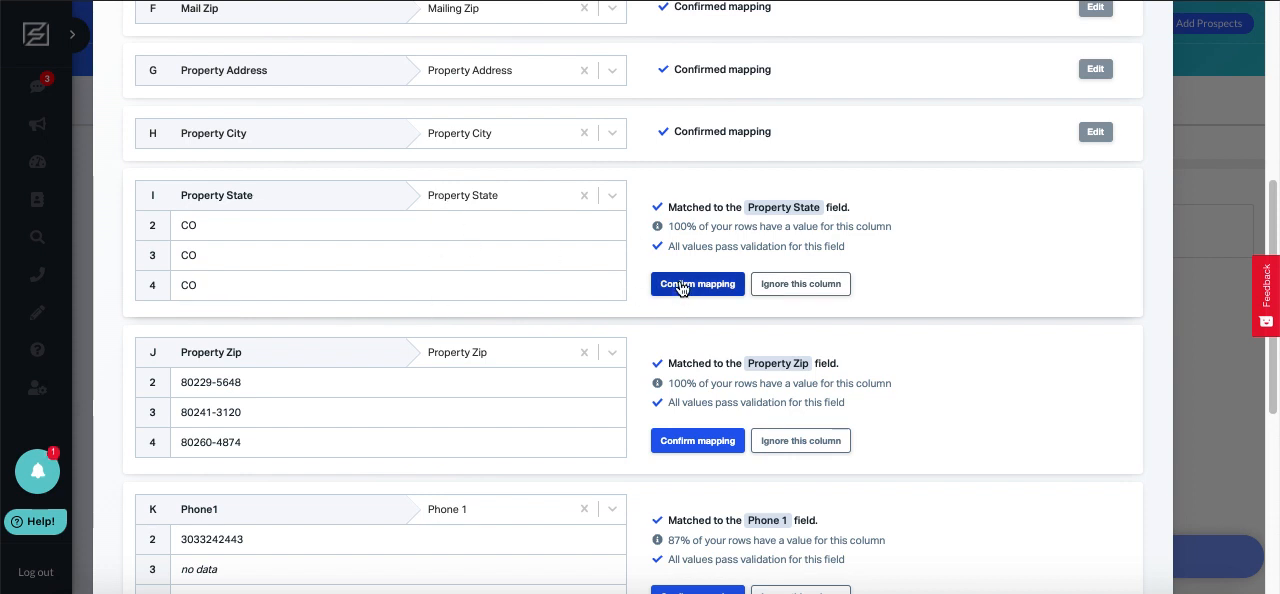
click(703, 346)
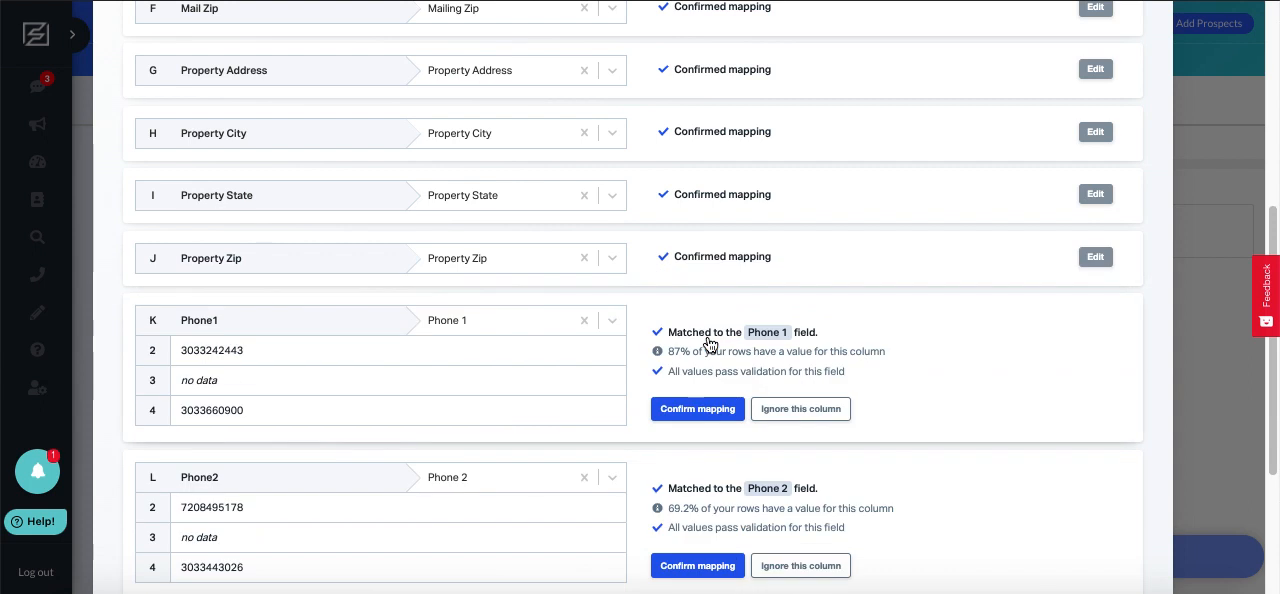
Confirm the mappings of the Phone1, Phone2 and Phone3 columns and proceed to the review of the matched data
click(697, 408)
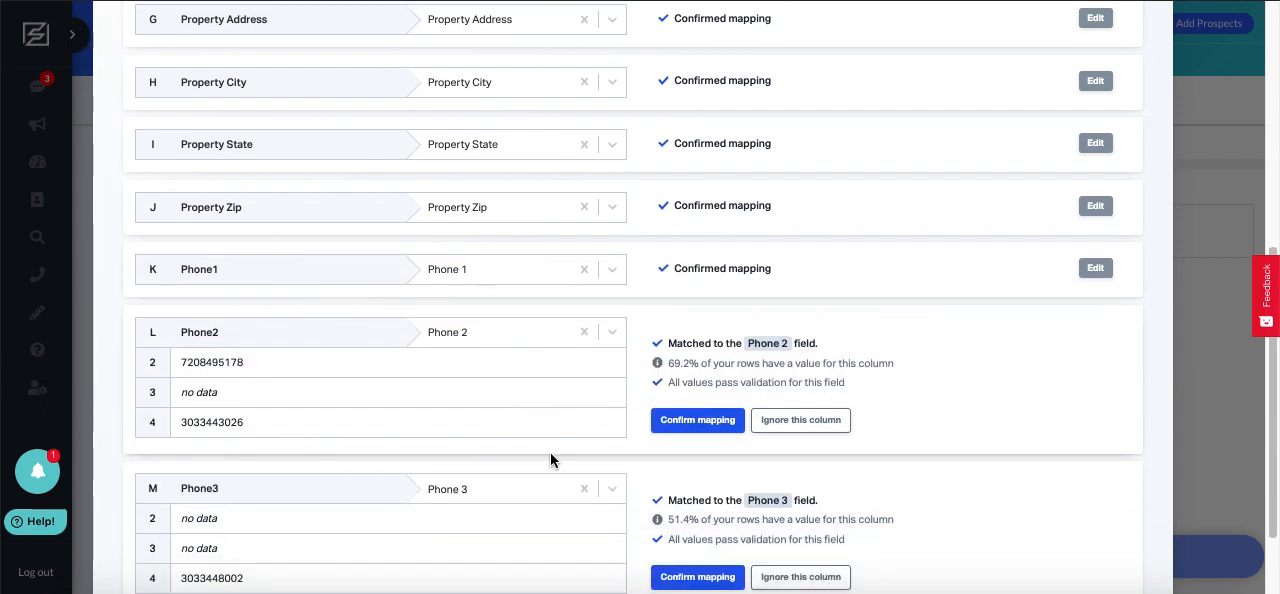
click(697, 420)
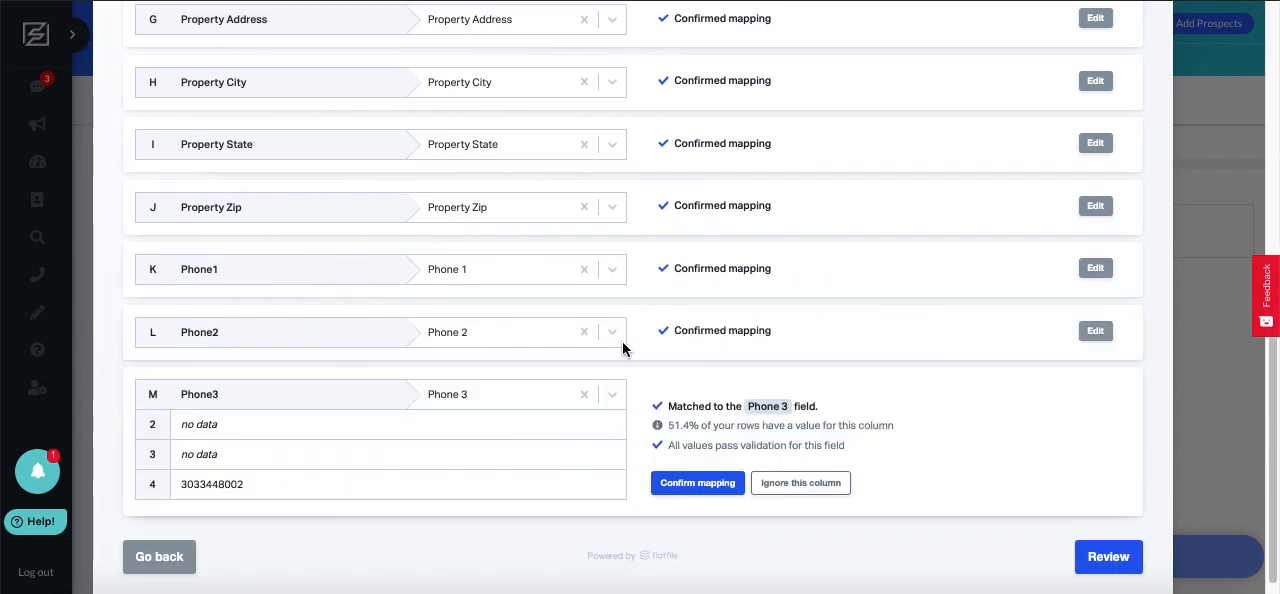
click(686, 487)
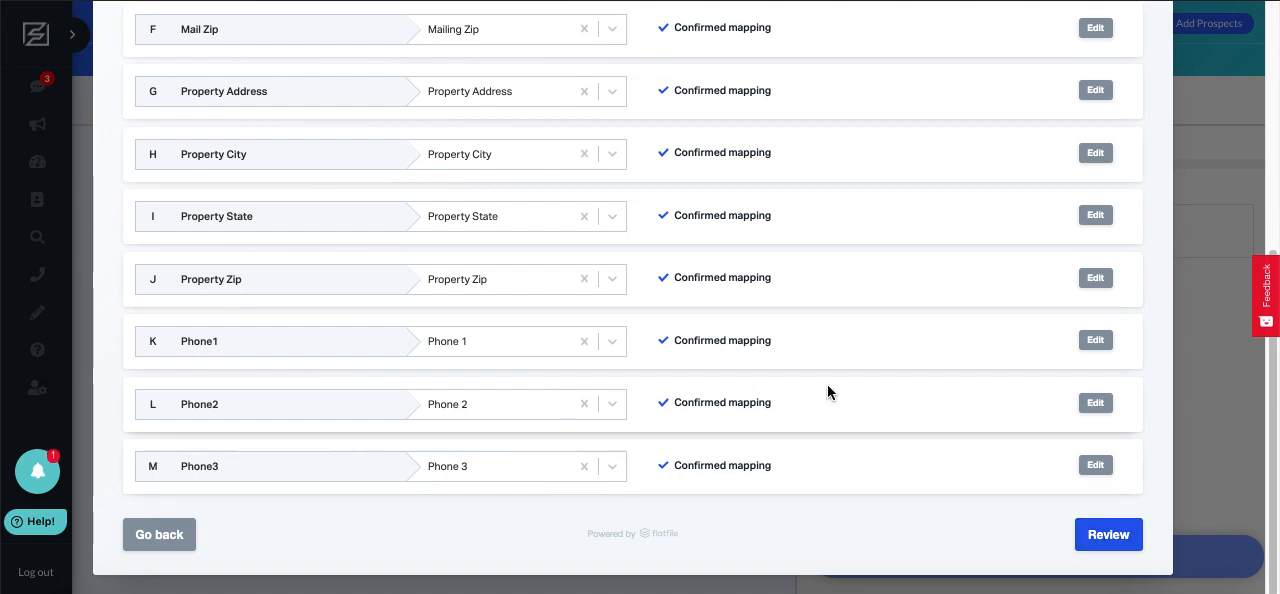
click(1085, 534)
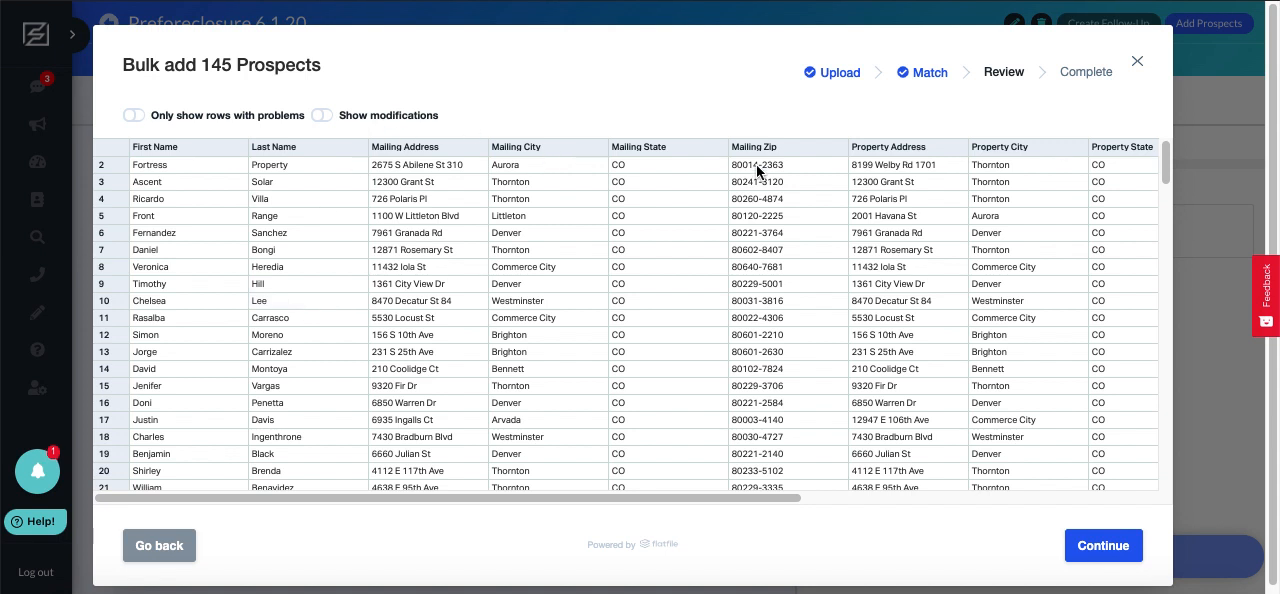
Check the matched rows across to the phone columns, submit them and start the upload of Preforeclosure 6.1 Upload.csv
scroll(769, 183, right, 10)
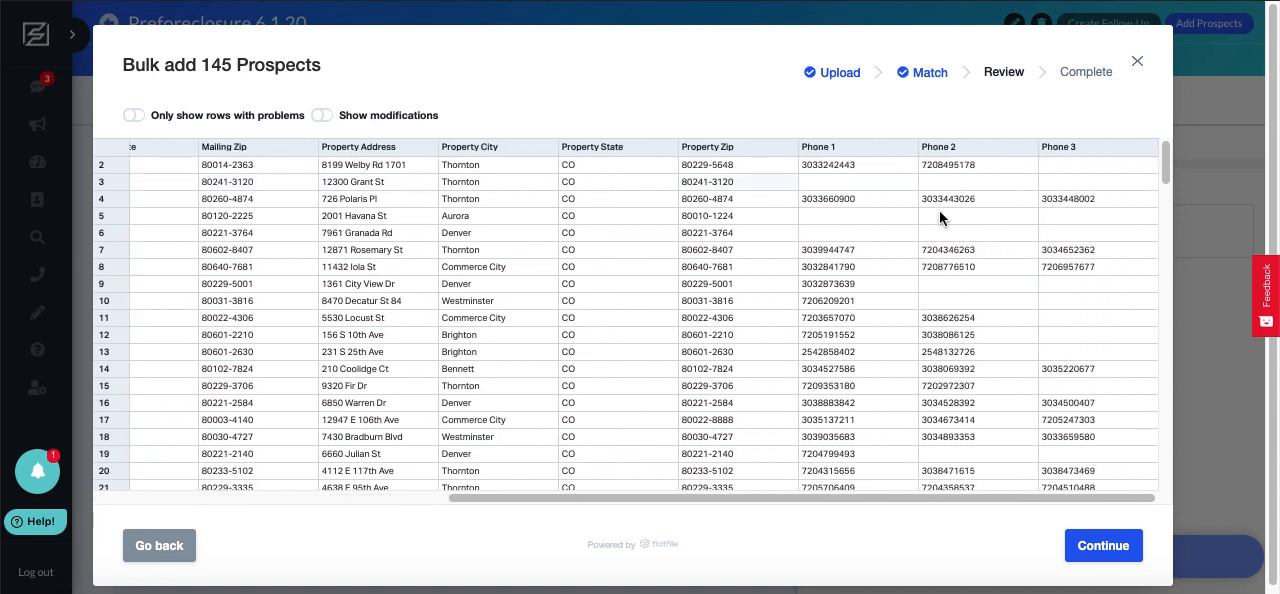
scroll(1113, 213, down, 15)
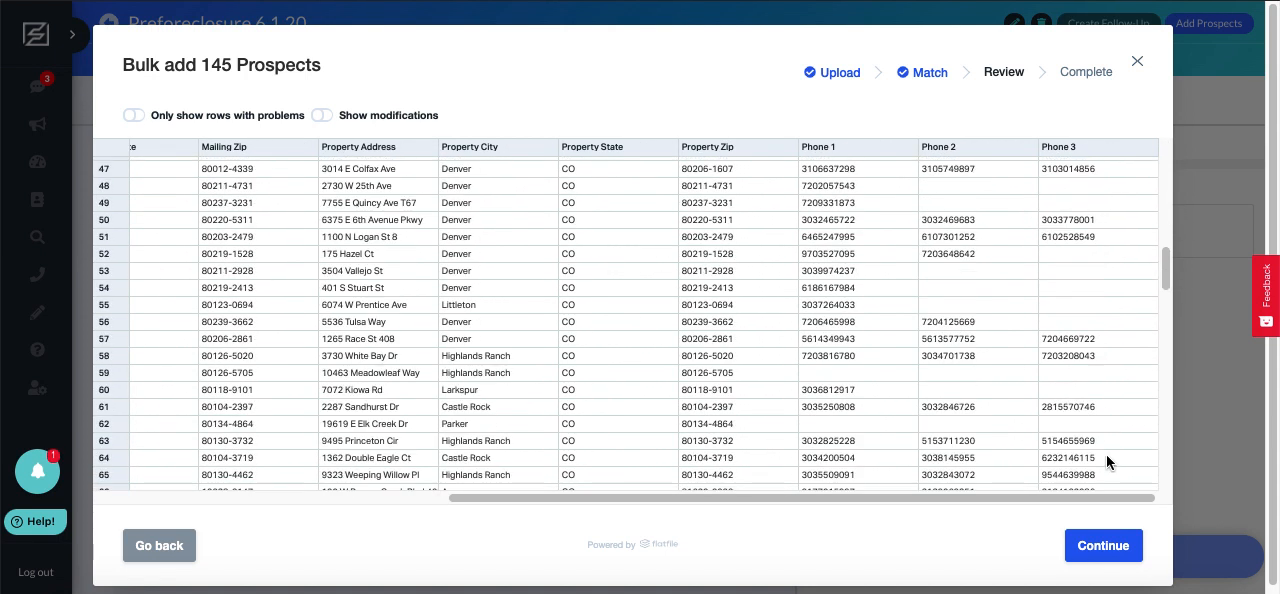
click(1111, 555)
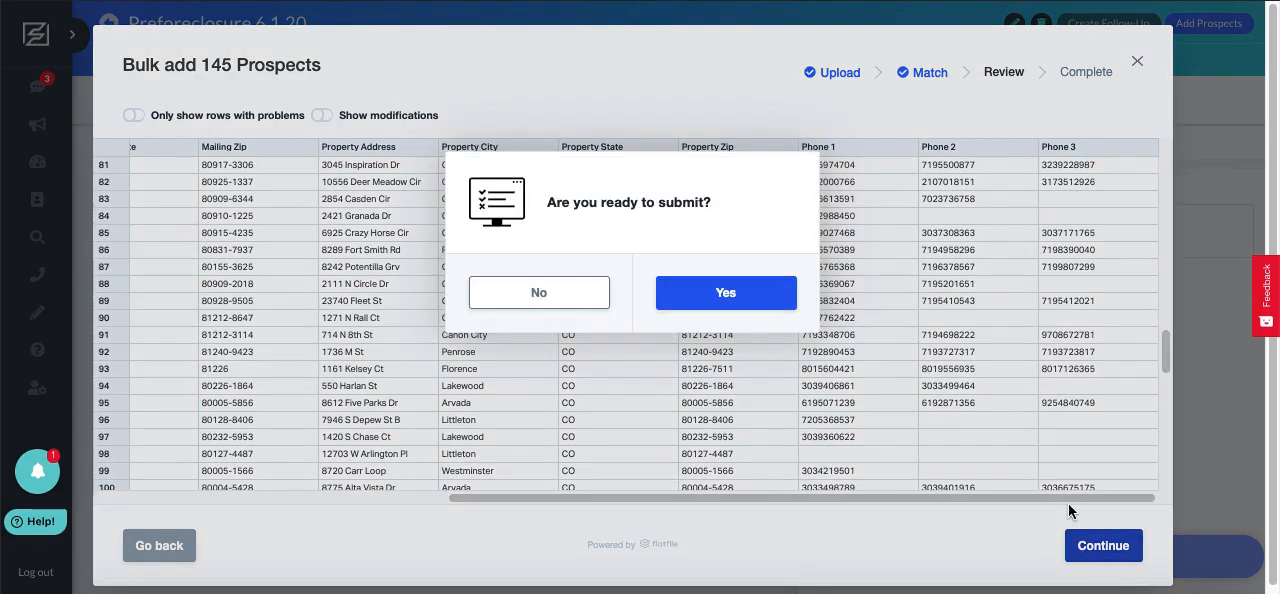
click(757, 299)
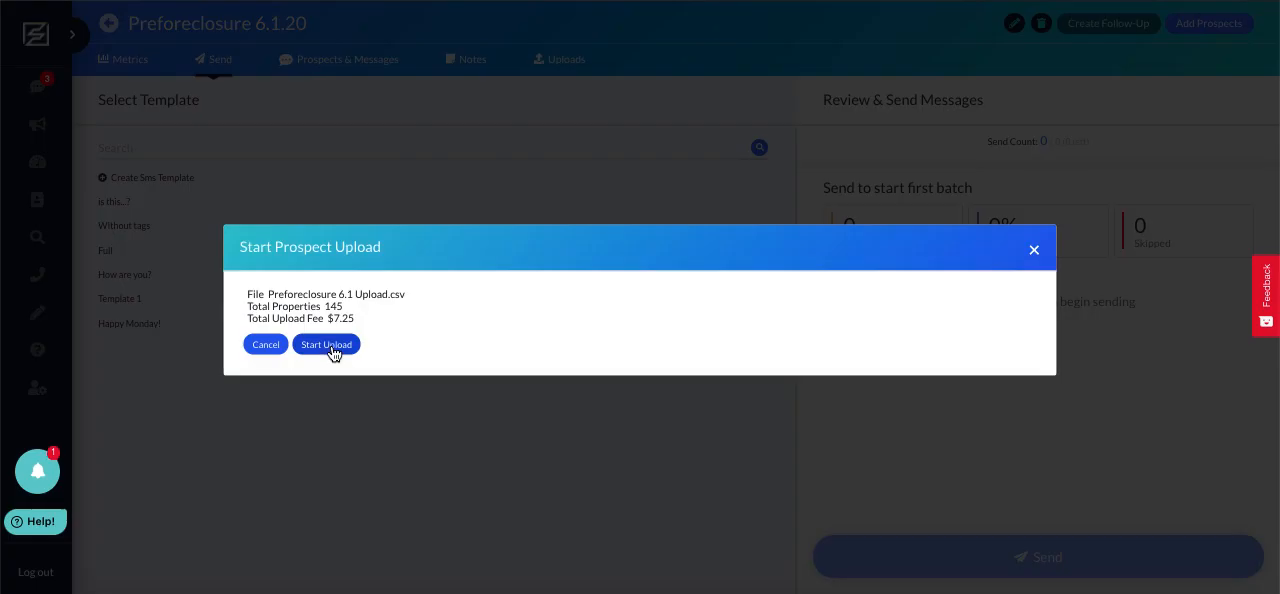
click(331, 345)
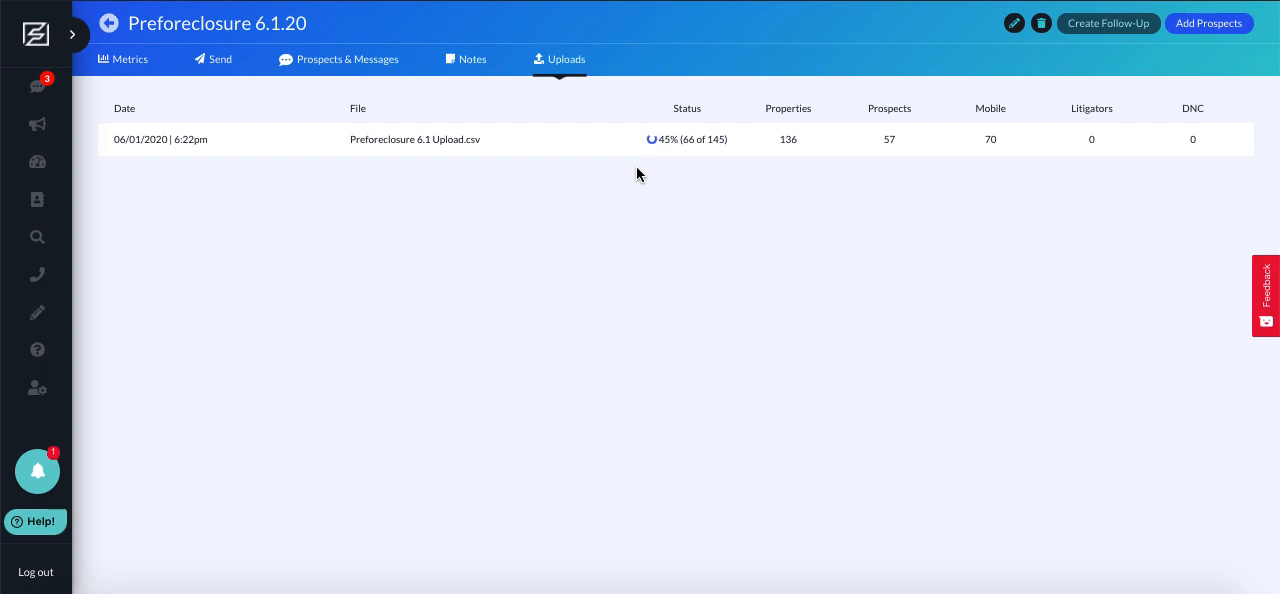
Check the campaign's metrics and the status of its upload, and open the page for sending messages
click(106, 62)
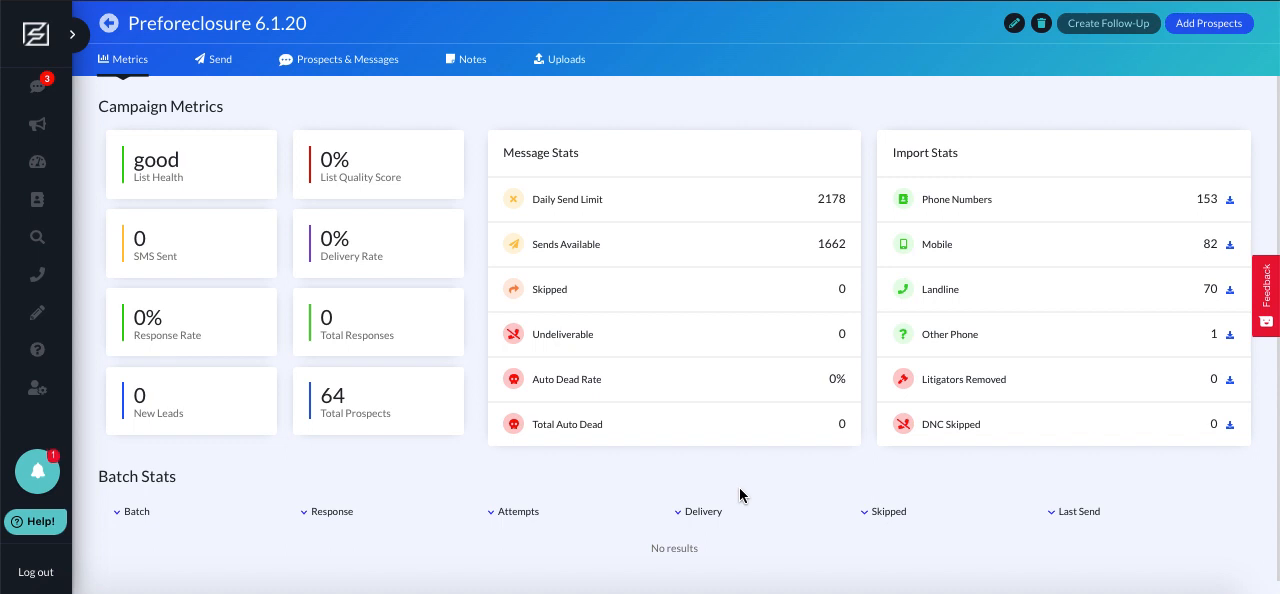
click(546, 68)
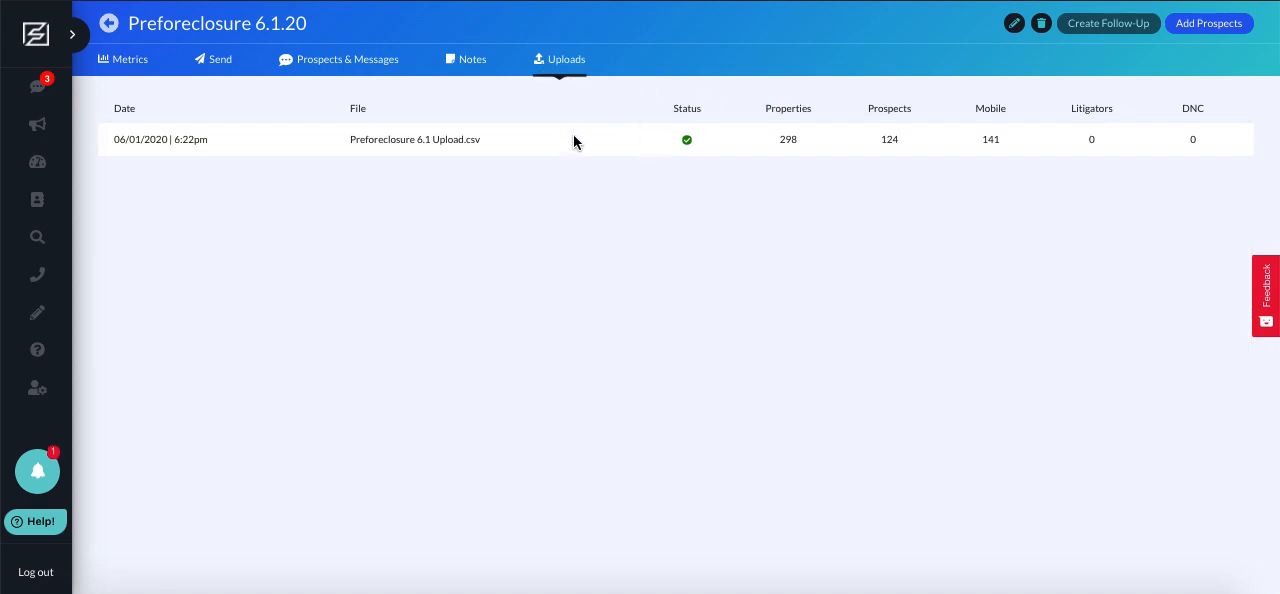
click(222, 68)
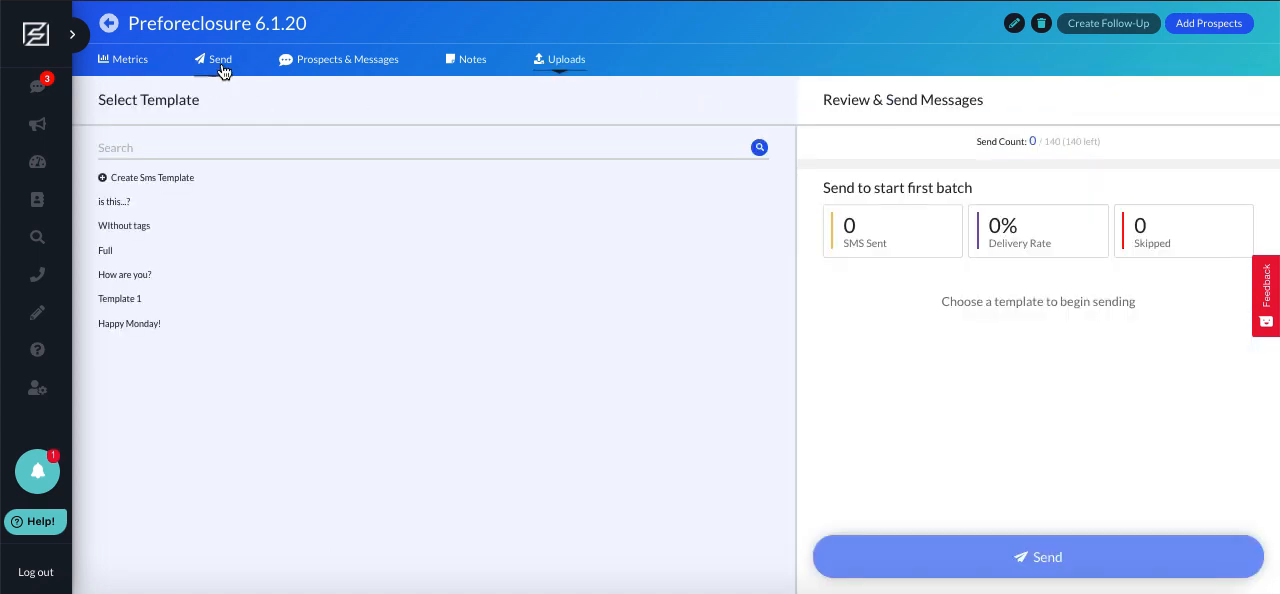